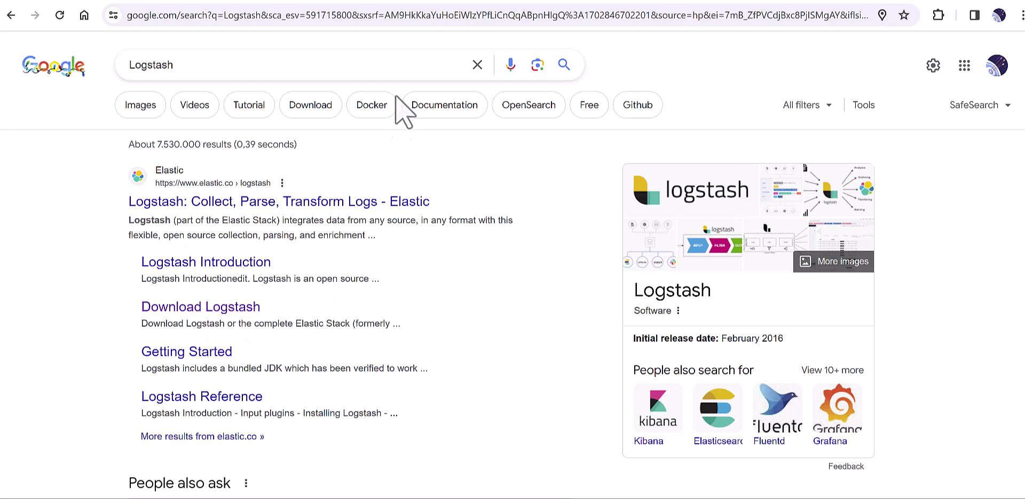
# Step: Open the Download Logstash page and keep Windows as the chosen platform
pyautogui.click(328, 2)
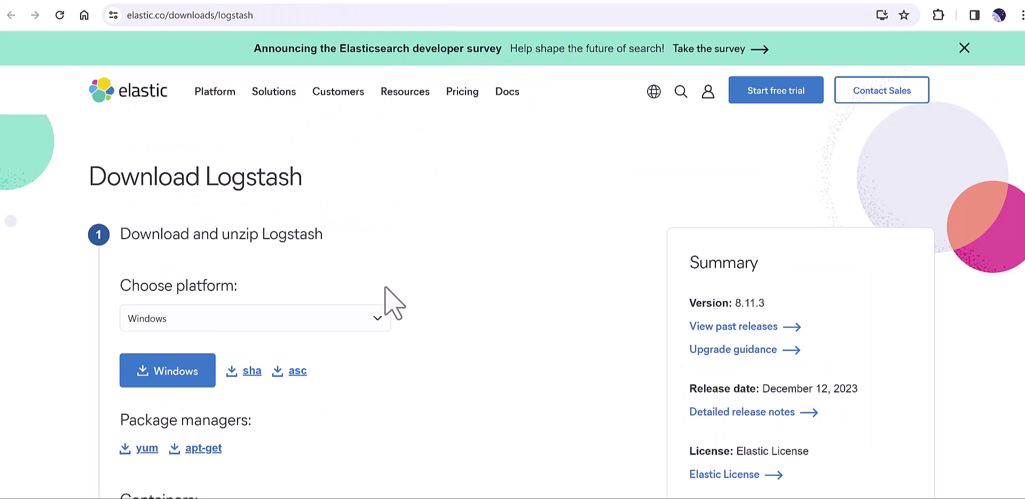
pyautogui.click(337, 318)
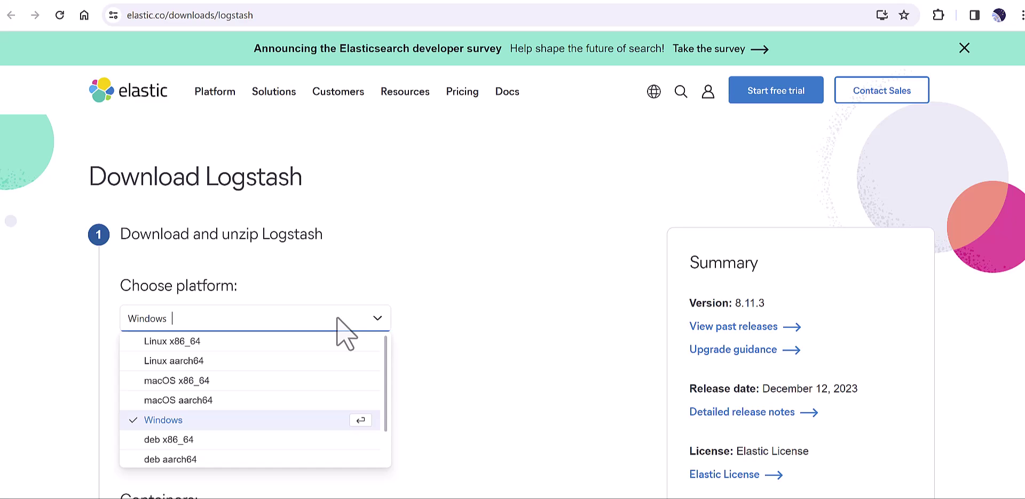
pyautogui.click(417, 286)
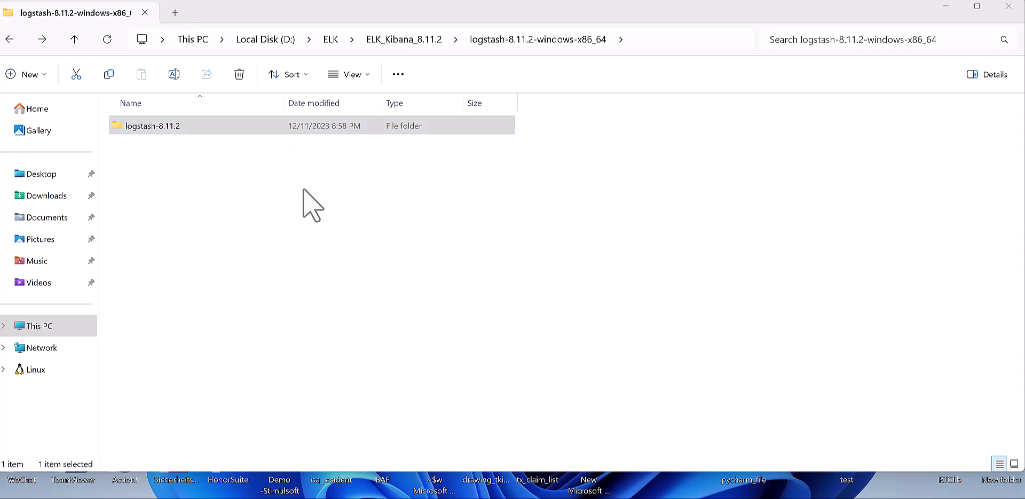
# Step: Navigate into logstash-8.11.2 and then its bin folder in File Explorer
pyautogui.moveTo(376, 19); pyautogui.dragTo(384, 2)
pyautogui.doubleClick(172, 99)
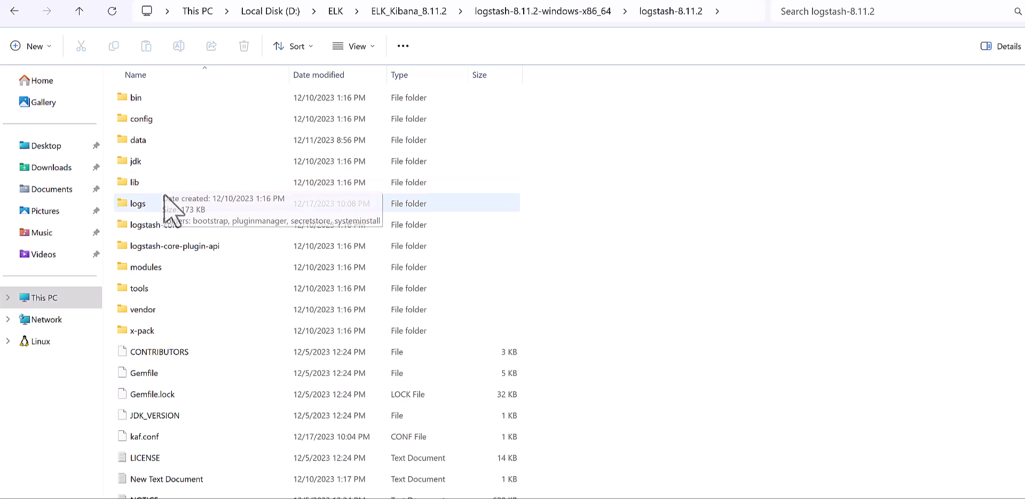
pyautogui.click(152, 101)
pyautogui.press('F2')
pyautogui.press('Escape')
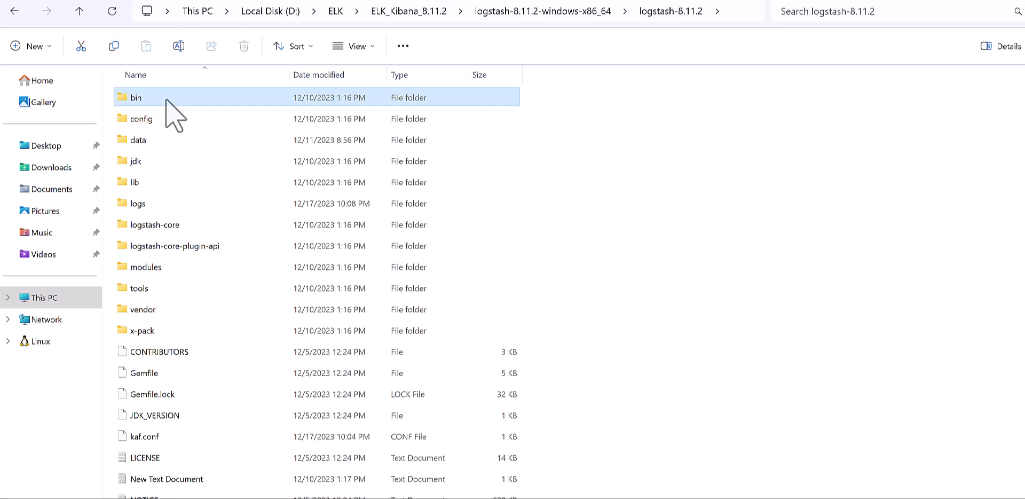
pyautogui.doubleClick(168, 99)
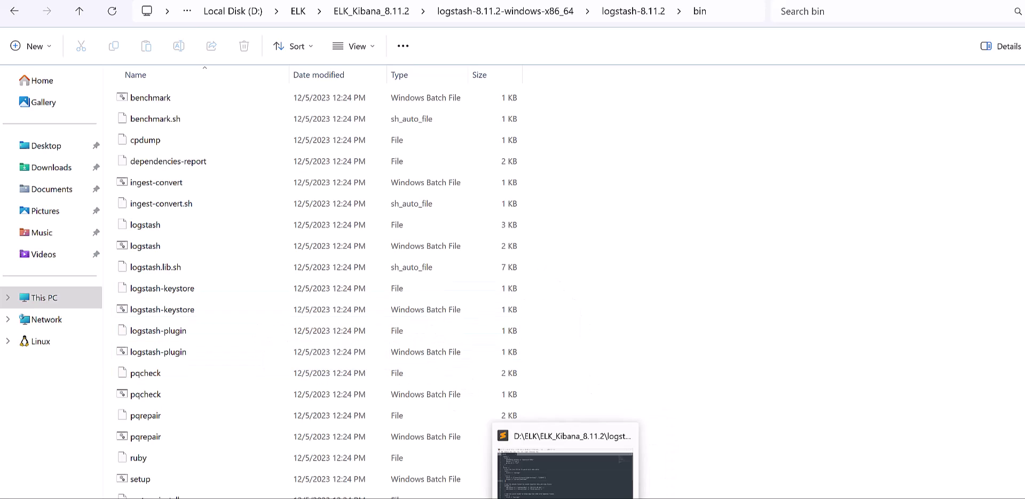
# Step: Restore kaf.conf in Sublime Text and highlight its input, output and filter (lines 8–28) blocks
pyautogui.click(534, 460)
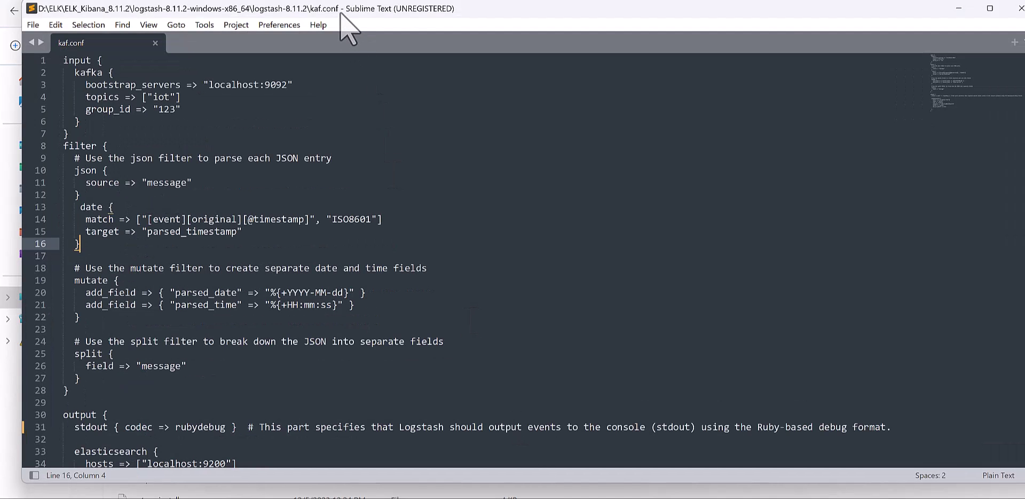
pyautogui.moveTo(353, 8); pyautogui.dragTo(374, 52)
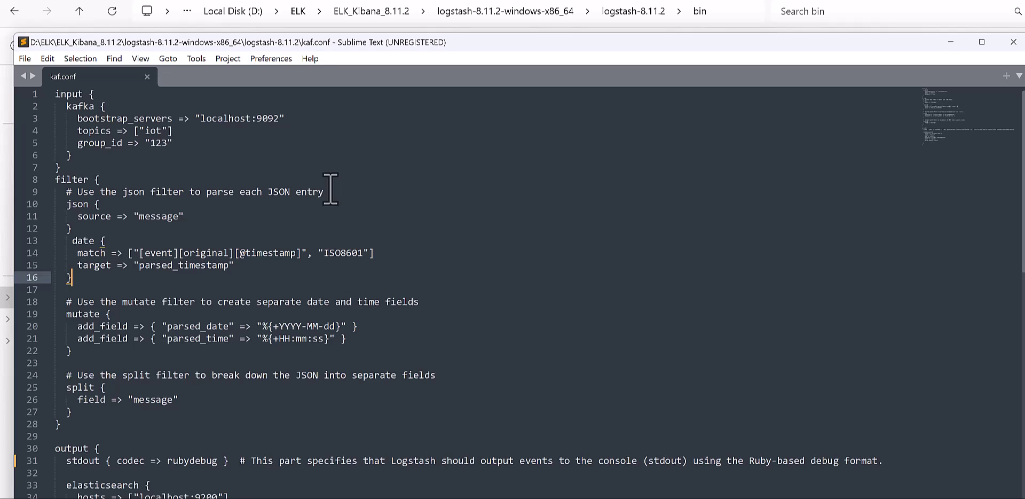
pyautogui.click(56, 95)
pyautogui.moveTo(57, 95); pyautogui.dragTo(60, 168)
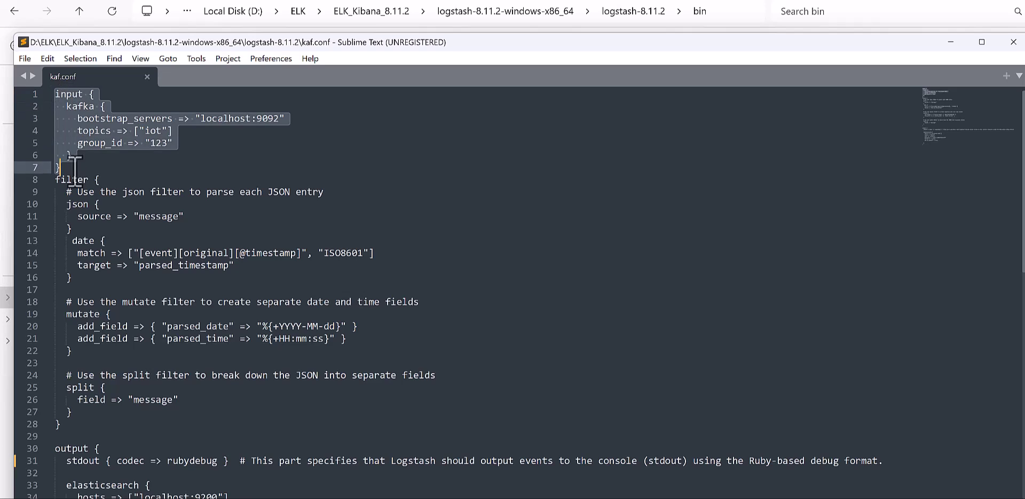
pyautogui.scroll(-2, 163, 416)
pyautogui.scroll(-1, 163, 417)
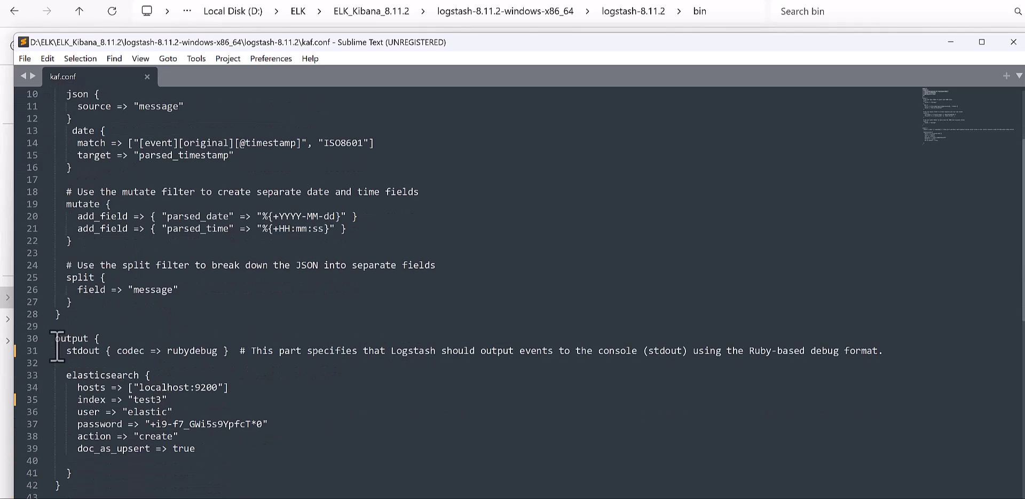
pyautogui.moveTo(55, 338); pyautogui.dragTo(69, 485)
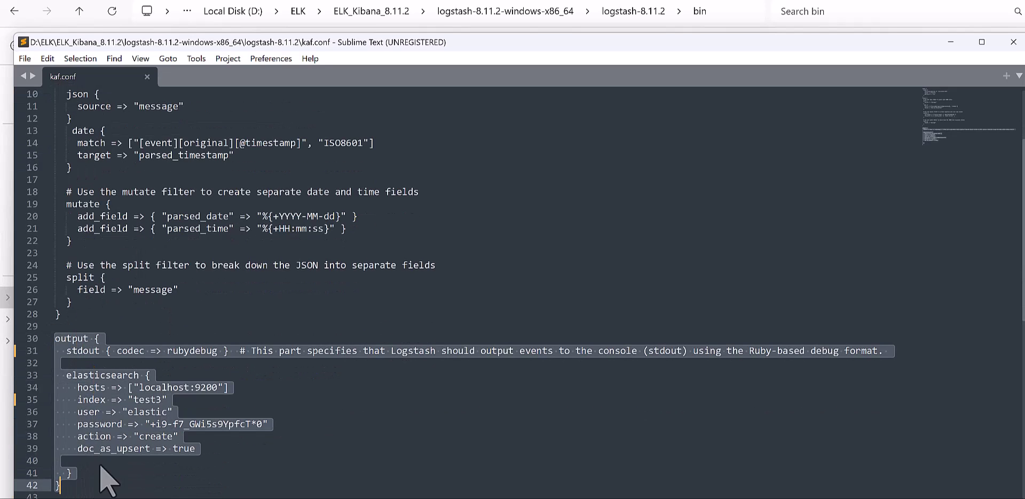
pyautogui.scroll(3, 170, 433)
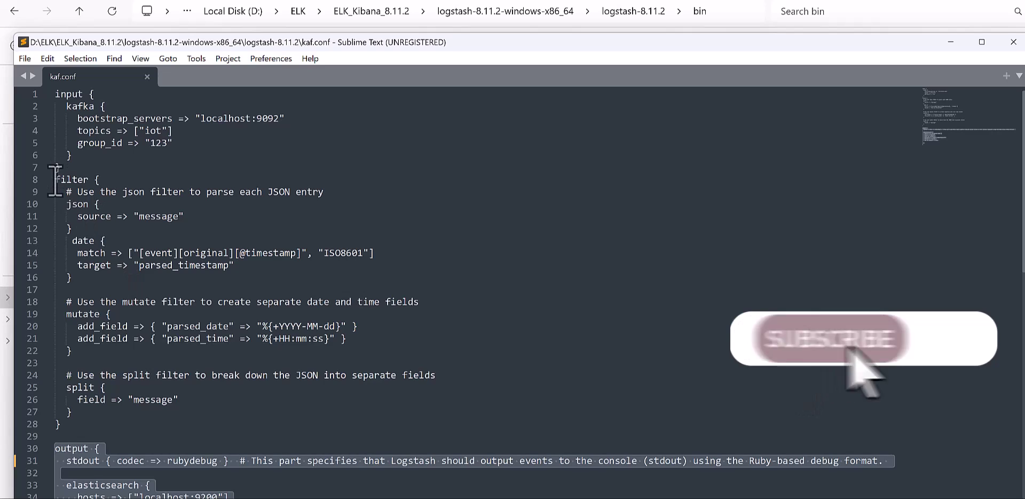
pyautogui.moveTo(56, 179); pyautogui.dragTo(86, 424)
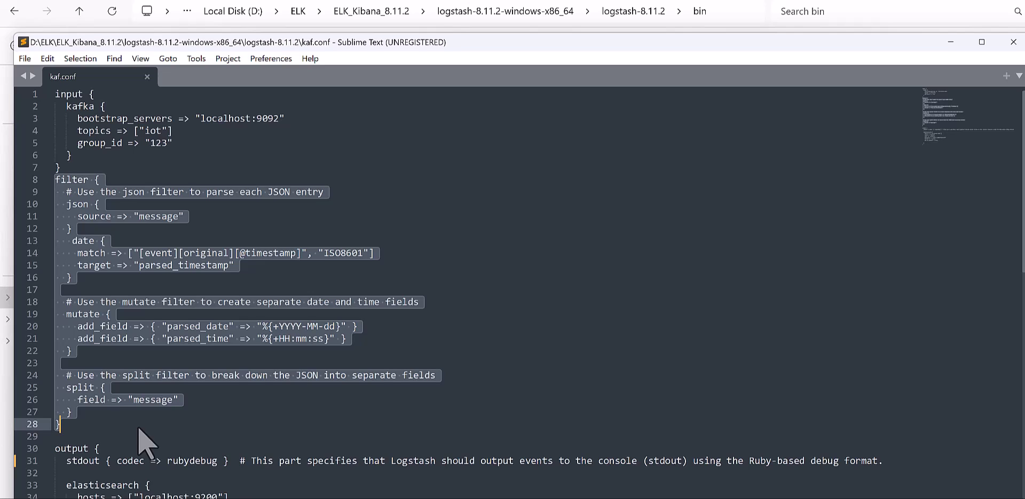
pyautogui.click(213, 167)
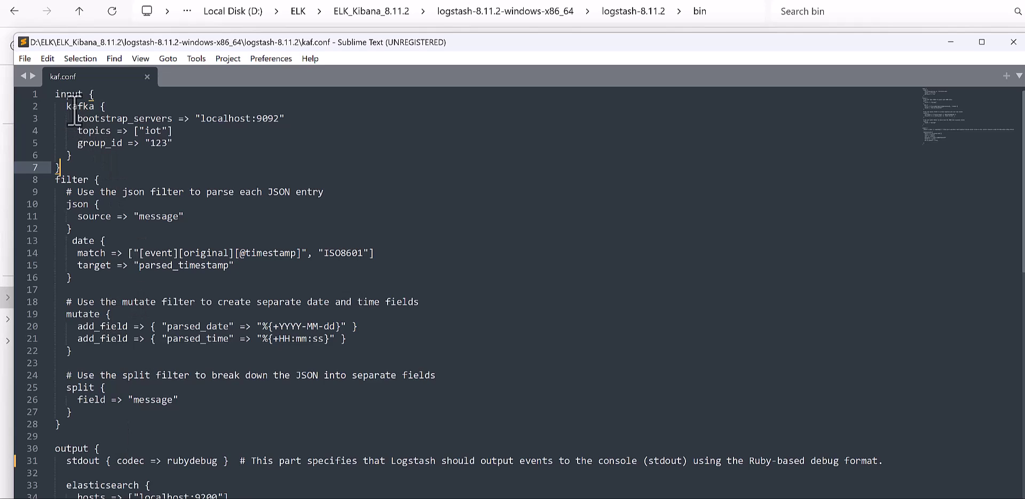
pyautogui.click(61, 95)
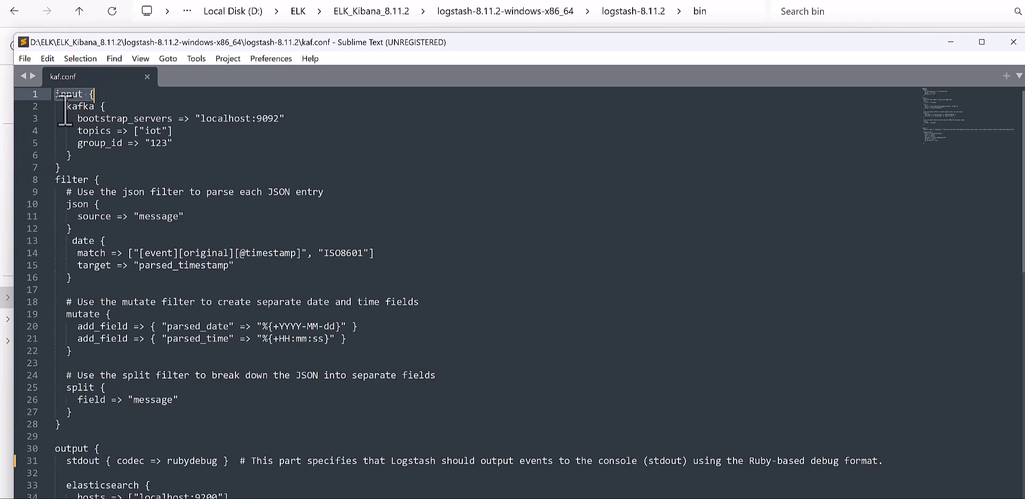
pyautogui.click(68, 108)
pyautogui.moveTo(70, 108); pyautogui.dragTo(287, 118)
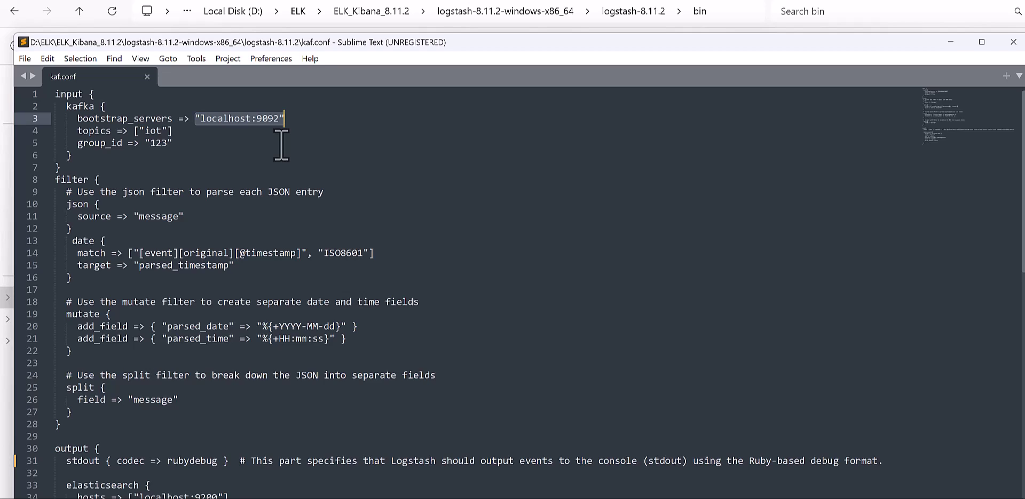
pyautogui.moveTo(77, 130); pyautogui.dragTo(175, 136)
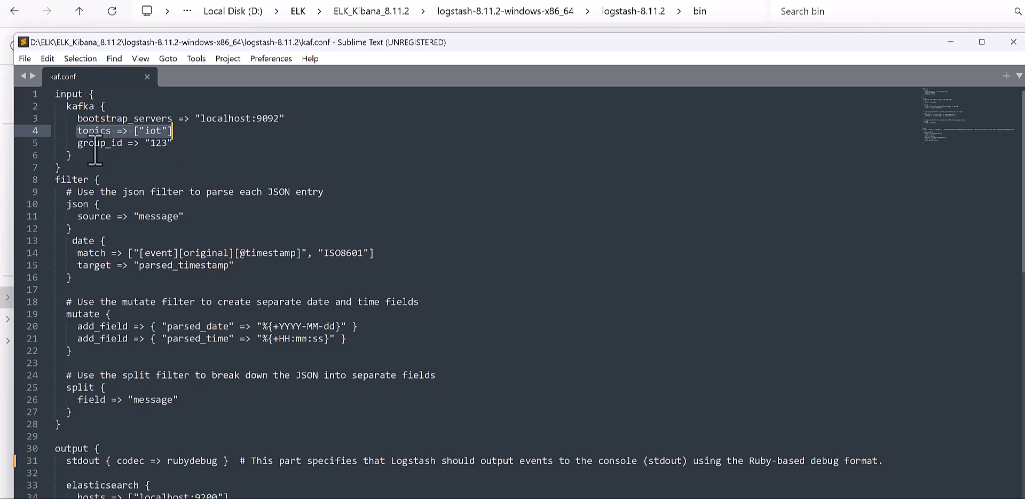
pyautogui.moveTo(78, 142); pyautogui.dragTo(172, 143)
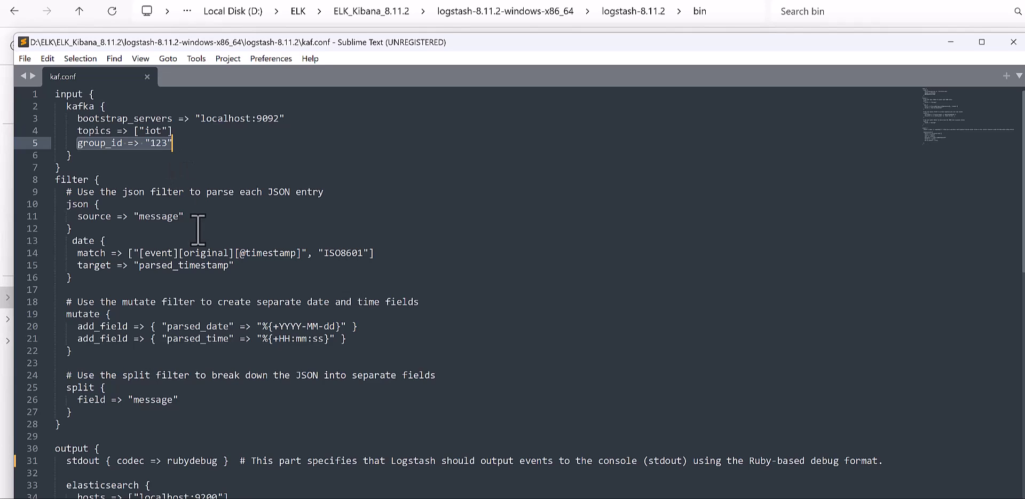
pyautogui.scroll(-4, 196, 234)
pyautogui.scroll(-2, 196, 234)
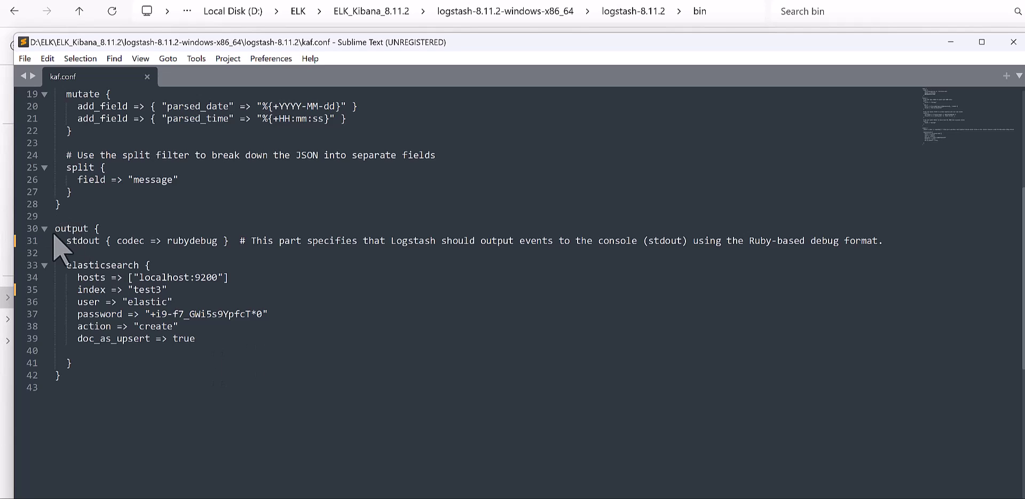
pyautogui.doubleClick(70, 240)
pyautogui.moveTo(102, 240); pyautogui.dragTo(228, 240)
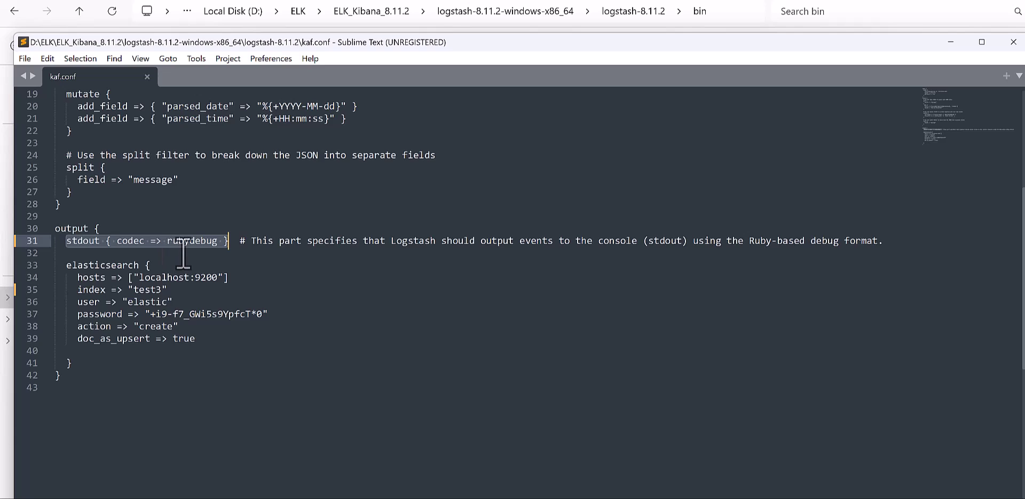
pyautogui.click(223, 264)
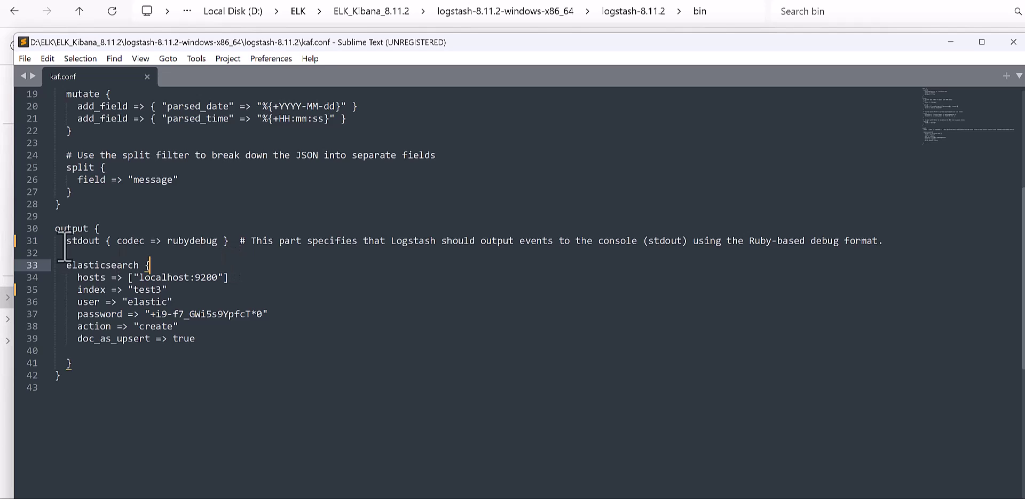
pyautogui.moveTo(64, 241); pyautogui.dragTo(228, 241)
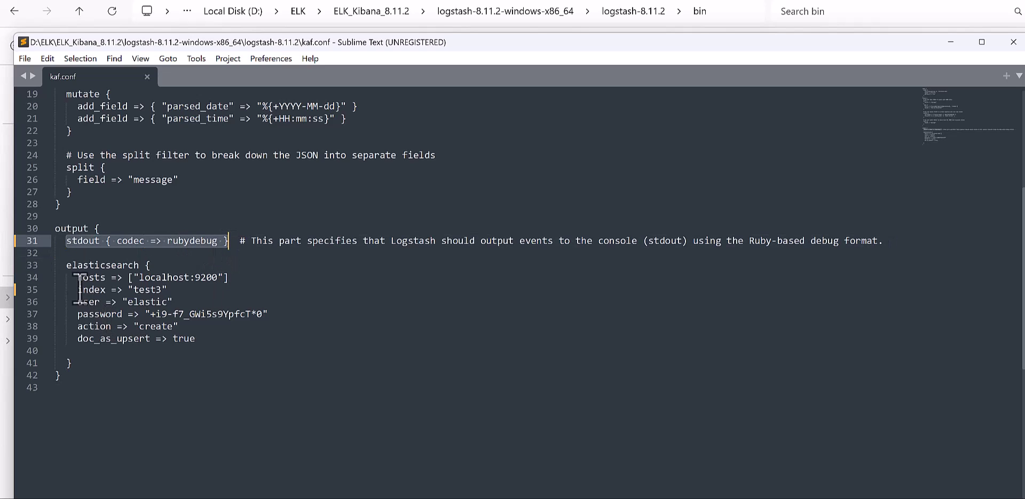
pyautogui.moveTo(61, 265); pyautogui.dragTo(138, 265)
pyautogui.click(150, 265)
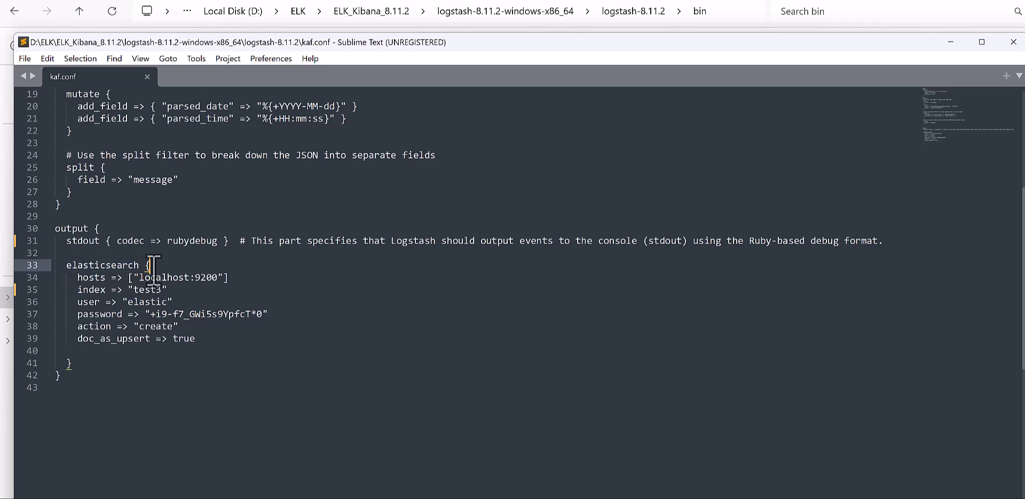
pyautogui.moveTo(77, 277); pyautogui.dragTo(233, 279)
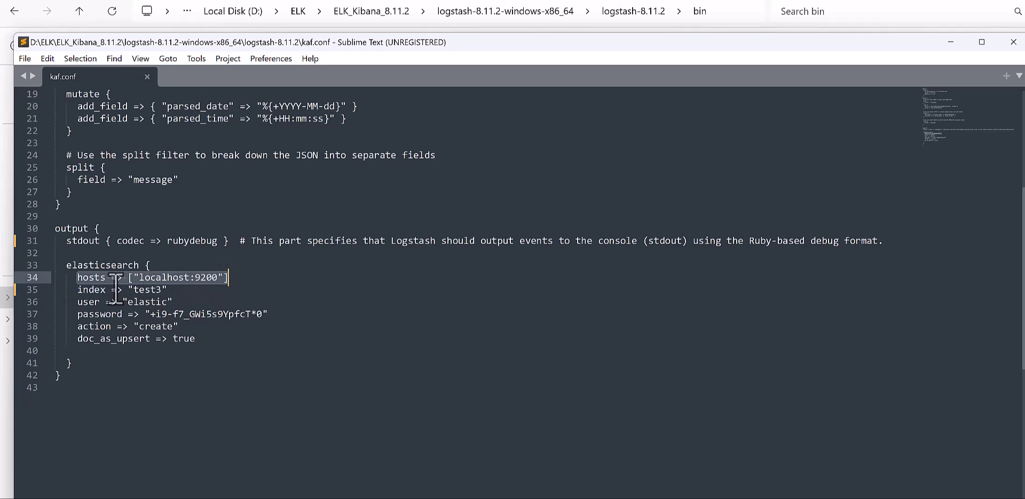
pyautogui.press('Down')
pyautogui.moveTo(138, 277); pyautogui.dragTo(223, 278)
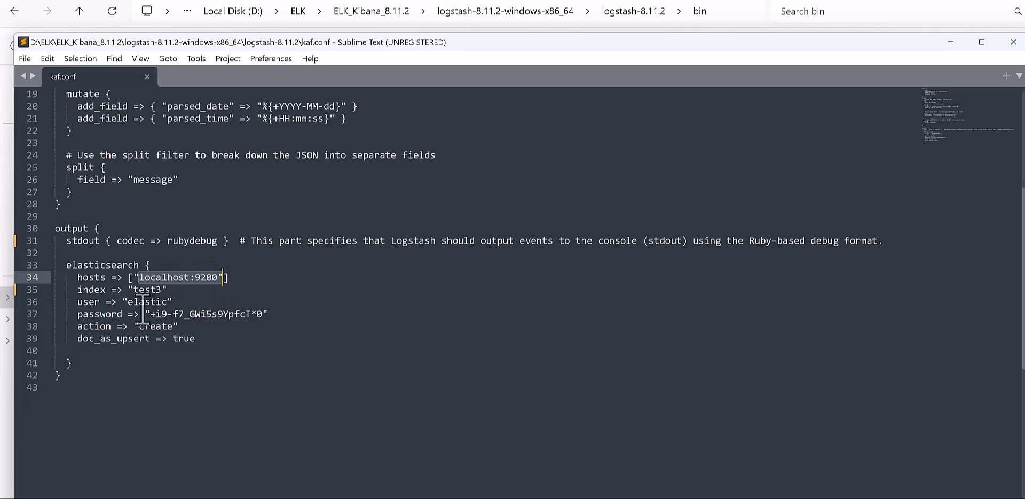
pyautogui.moveTo(77, 289); pyautogui.dragTo(166, 293)
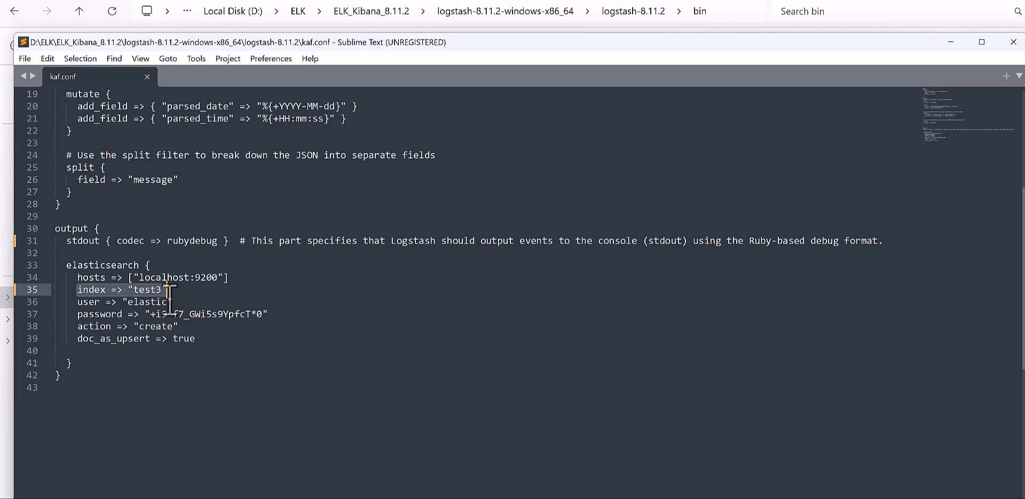
pyautogui.click(166, 289)
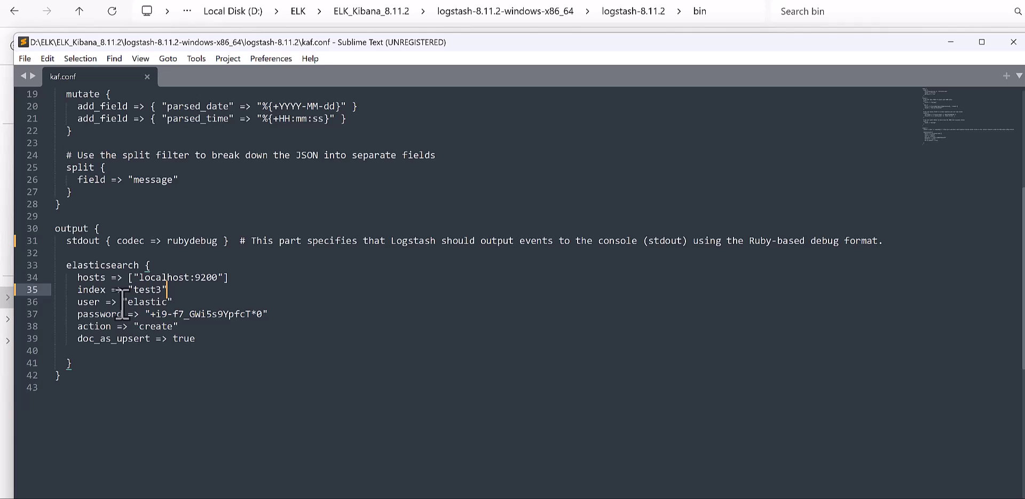
pyautogui.scroll(4, 122, 301)
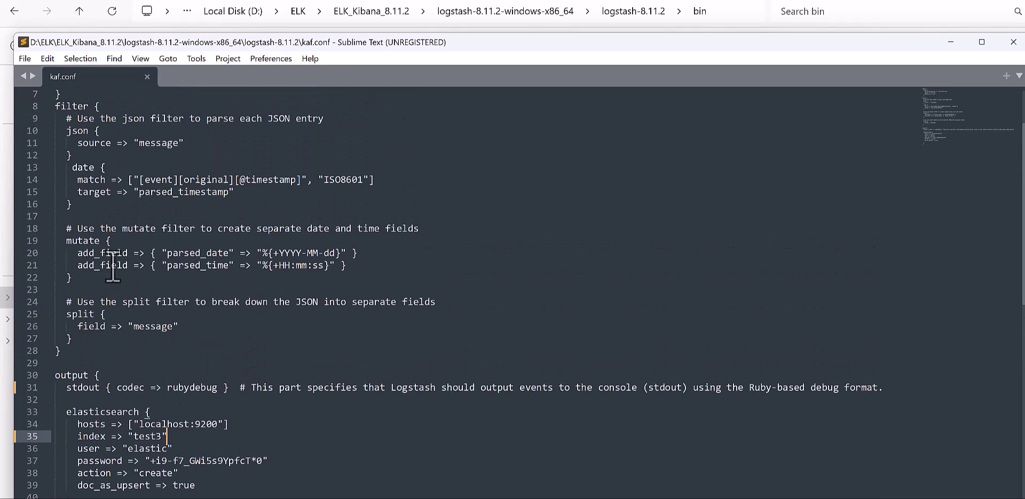
pyautogui.scroll(2, 176, 158)
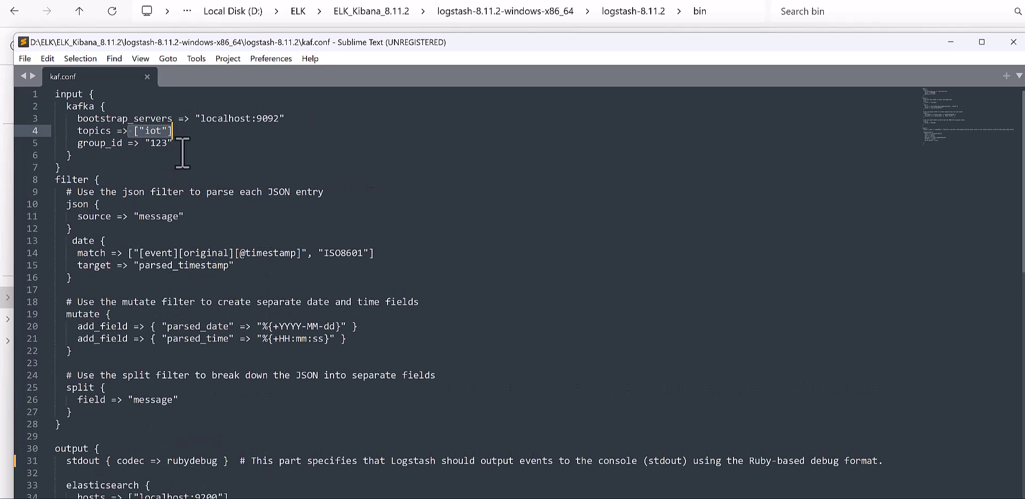
pyautogui.scroll(-5, 183, 154)
pyautogui.moveTo(76, 326); pyautogui.dragTo(167, 326)
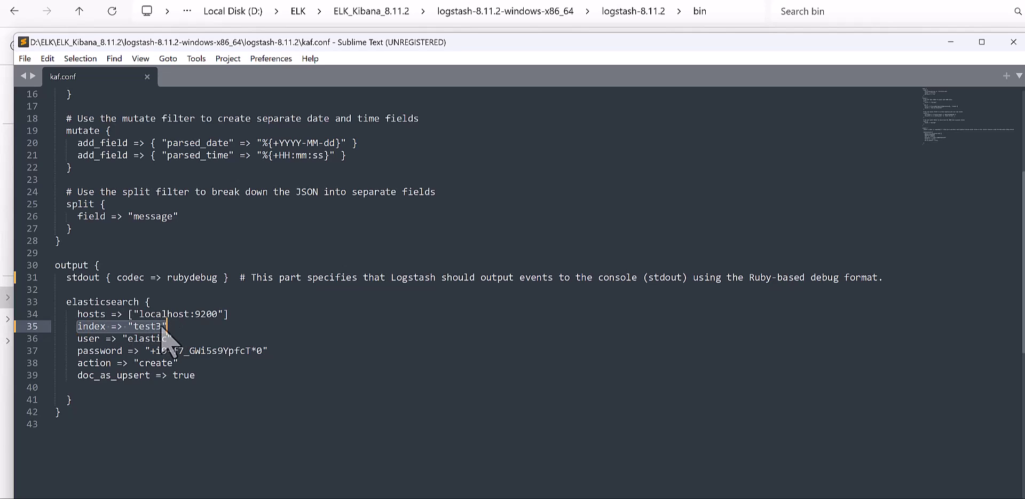
# Step: Change the output index from "test3" to "test4" in kaf.conf and save
pyautogui.click(167, 325)
pyautogui.press('BackSpace')
pyautogui.write('4')
pyautogui.hotkey('ctrl', 's')
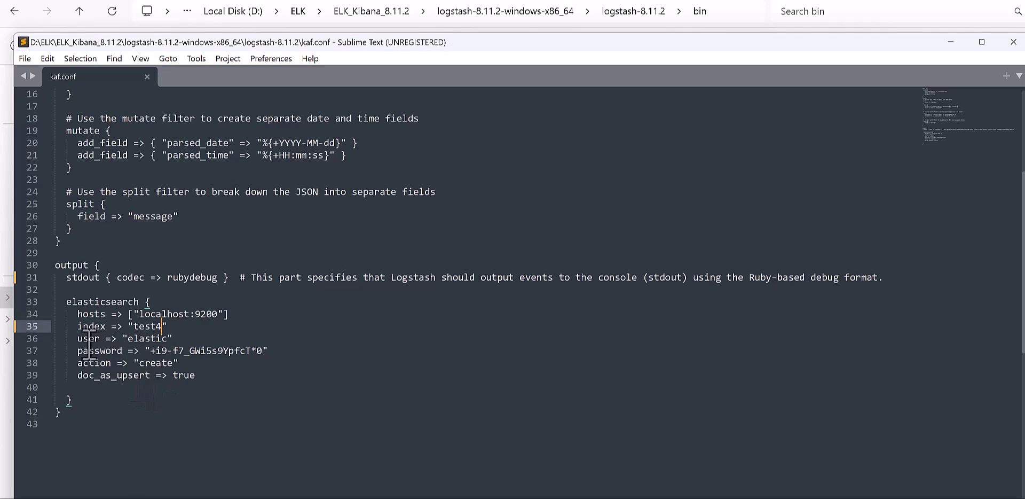
# Step: Review the elastic user, password, create action and doc_as_upsert output settings
pyautogui.moveTo(75, 339); pyautogui.dragTo(175, 339)
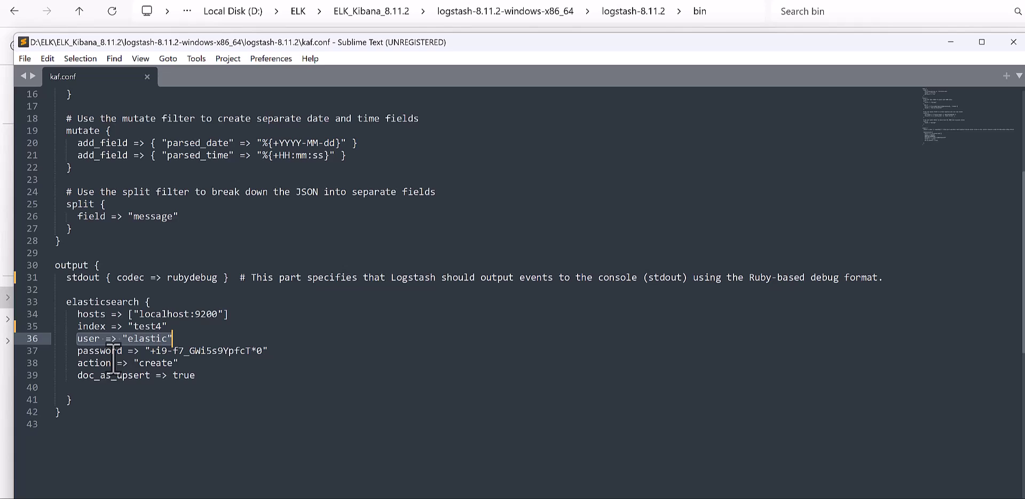
pyautogui.click(75, 350)
pyautogui.moveTo(75, 350)
pyautogui.mouseDown()
pyautogui.moveTo(270, 365)
pyautogui.moveTo(74, 352)
pyautogui.mouseUp()
pyautogui.click(109, 398)
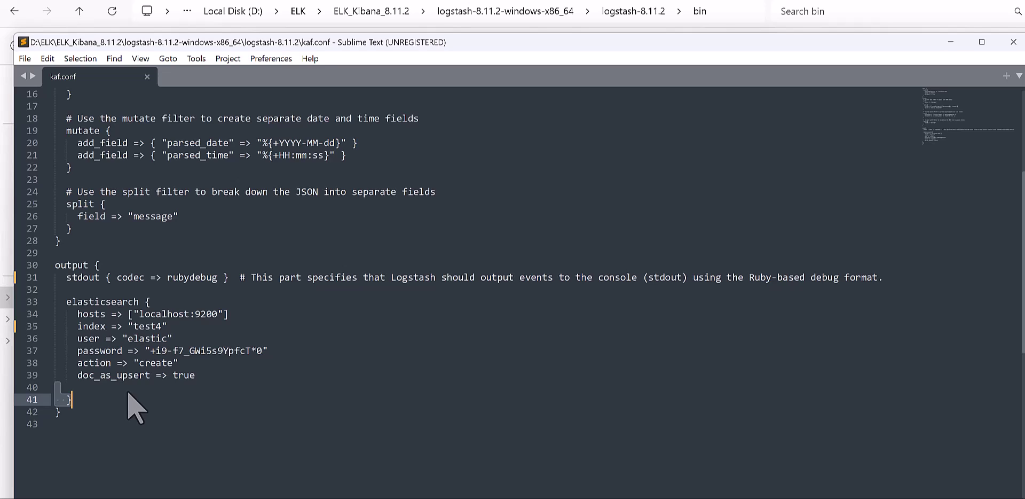
pyautogui.moveTo(78, 363); pyautogui.dragTo(177, 369)
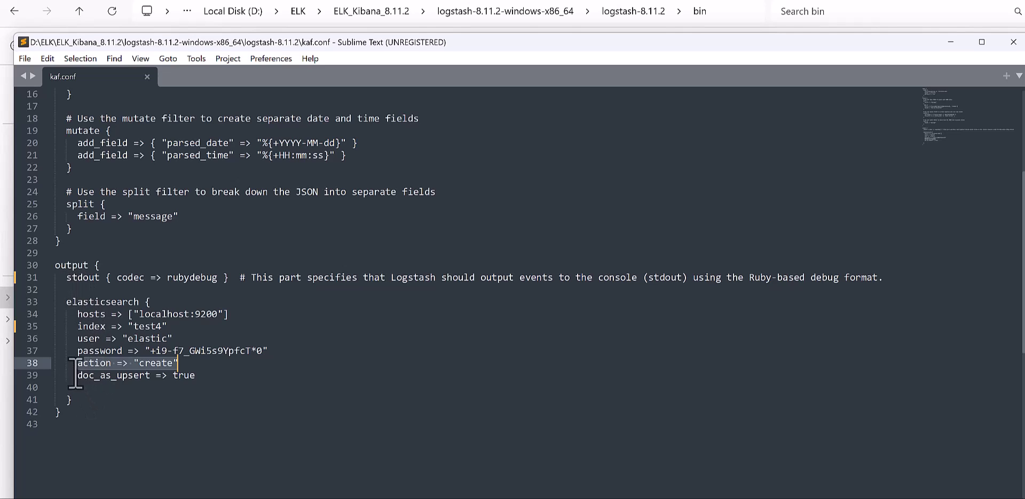
pyautogui.moveTo(77, 374); pyautogui.dragTo(201, 394)
pyautogui.click(200, 393)
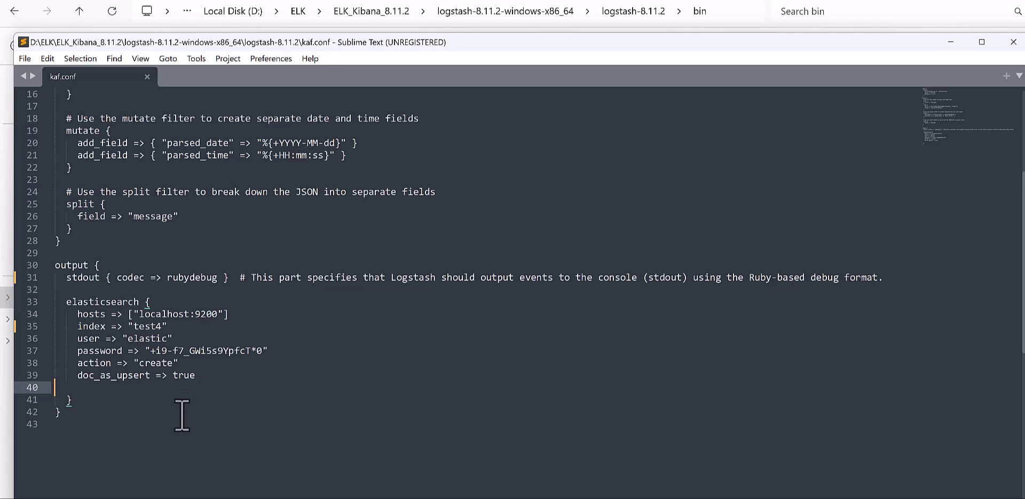
pyautogui.scroll(2, 184, 411)
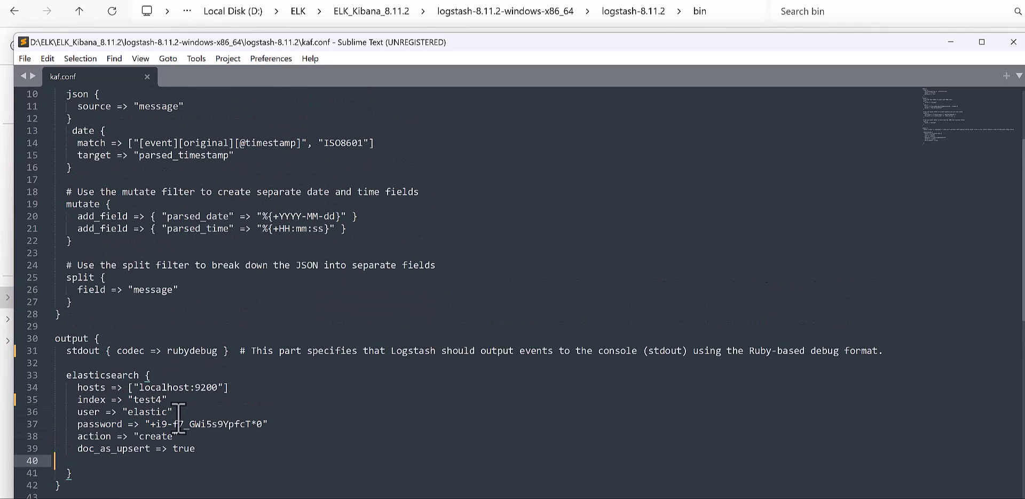
pyautogui.scroll(2, 176, 415)
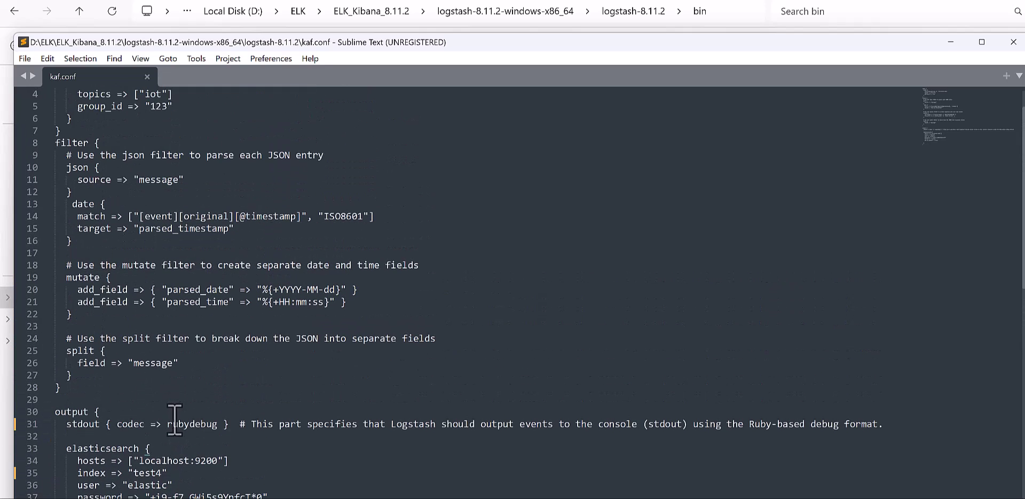
pyautogui.scroll(1, 170, 420)
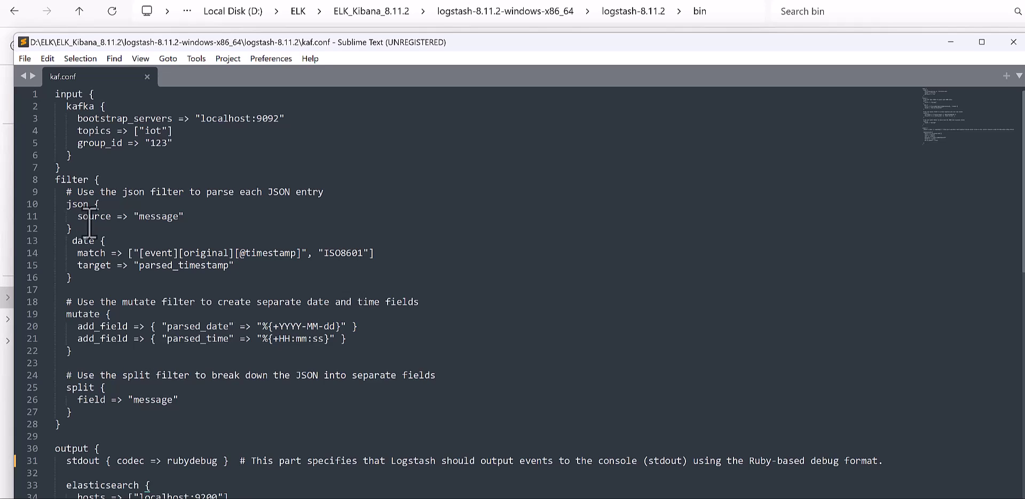
pyautogui.moveTo(56, 179); pyautogui.dragTo(84, 229)
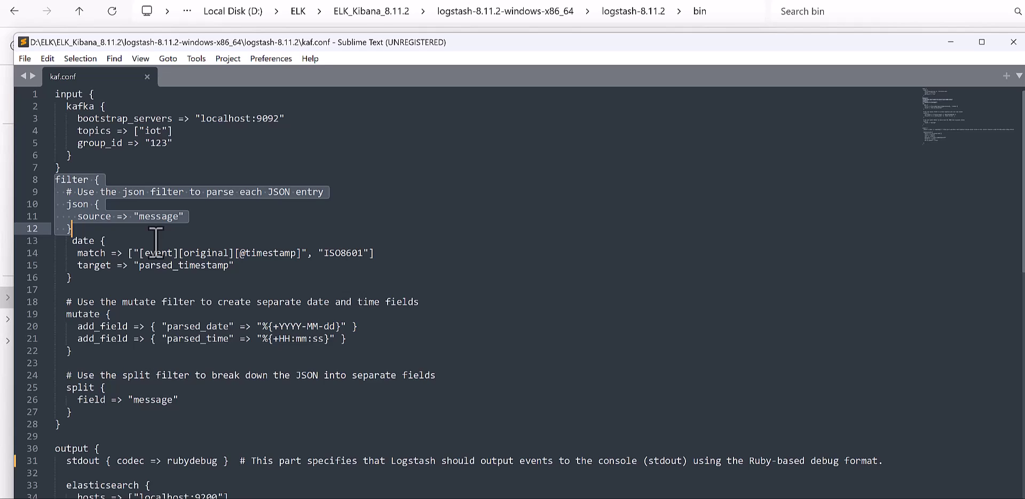
pyautogui.click(146, 236)
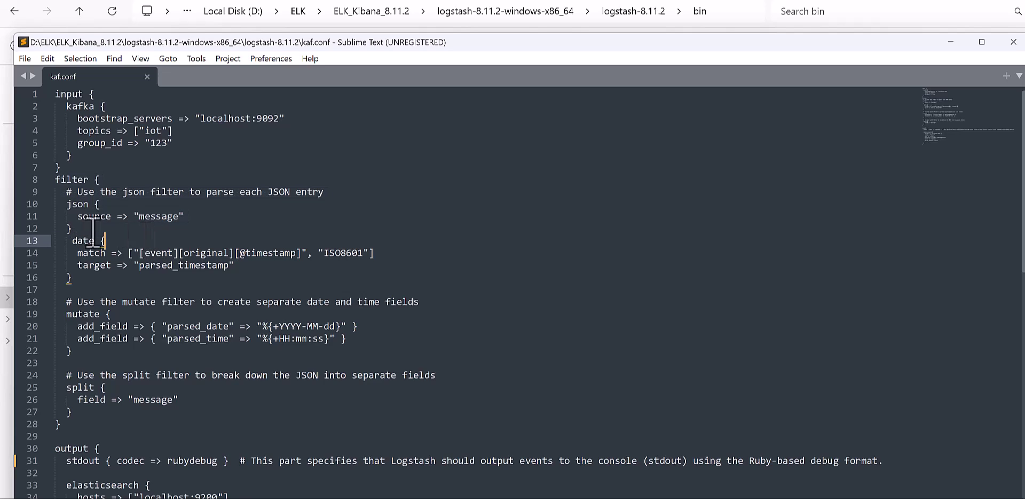
pyautogui.scroll(-1, 95, 231)
pyautogui.moveTo(72, 242); pyautogui.dragTo(65, 205)
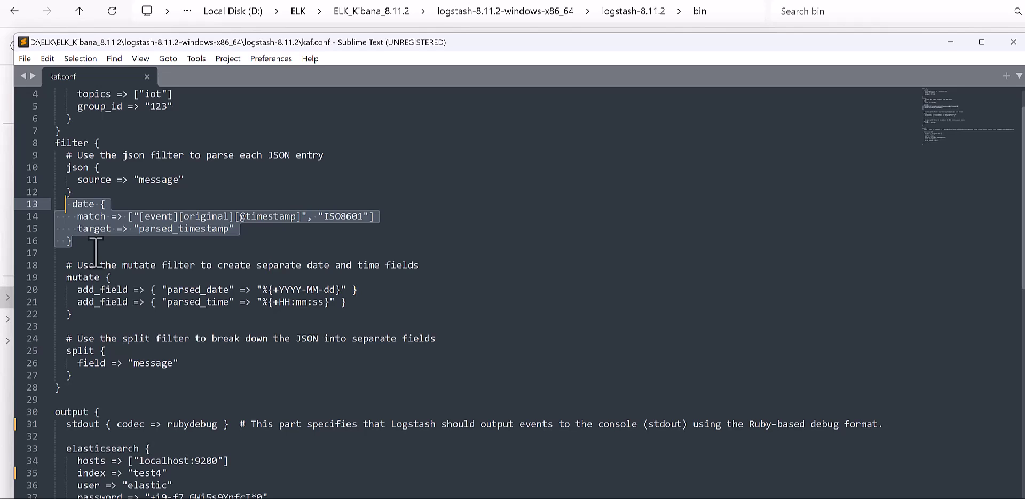
pyautogui.click(137, 251)
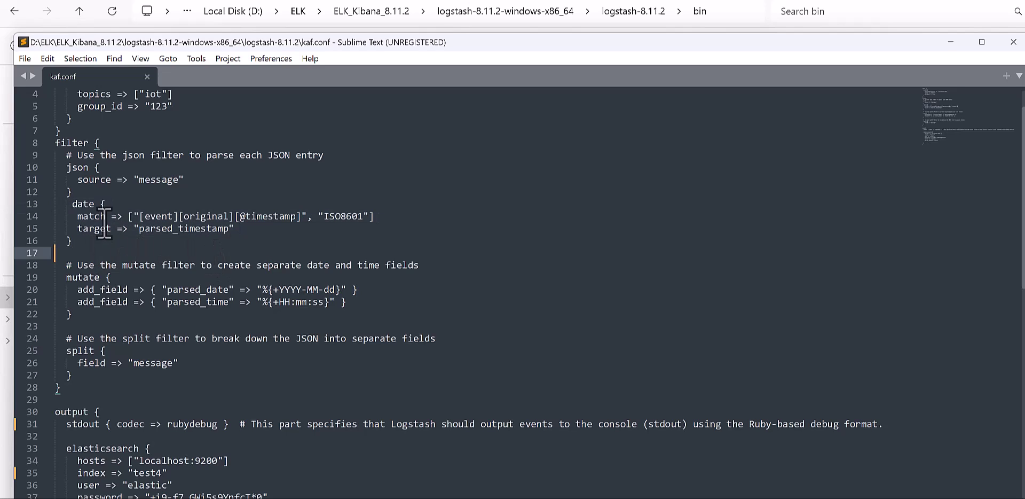
pyautogui.moveTo(318, 215); pyautogui.dragTo(368, 219)
pyautogui.click(174, 250)
pyautogui.moveTo(257, 303); pyautogui.dragTo(331, 303)
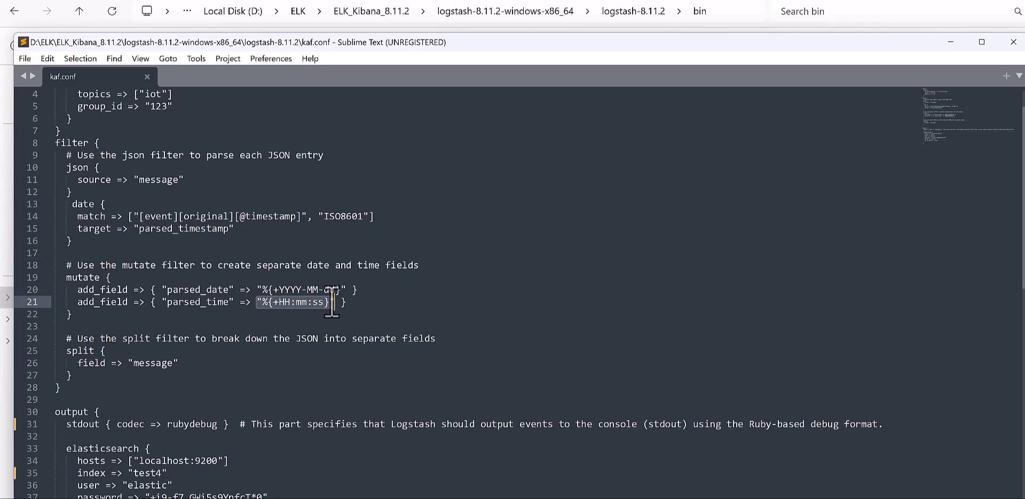
pyautogui.moveTo(256, 290); pyautogui.dragTo(344, 289)
pyautogui.click(305, 327)
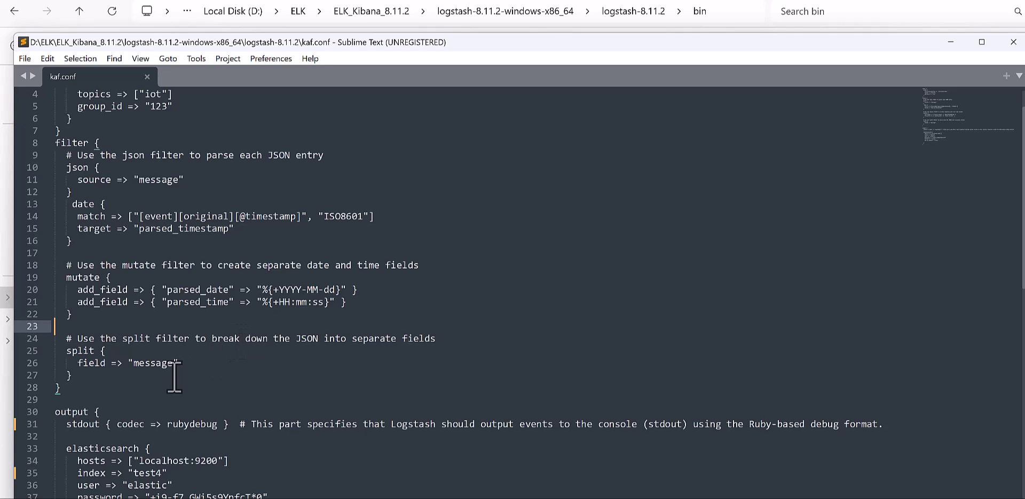
pyautogui.scroll(-1, 160, 376)
pyautogui.moveTo(57, 351); pyautogui.dragTo(60, 315)
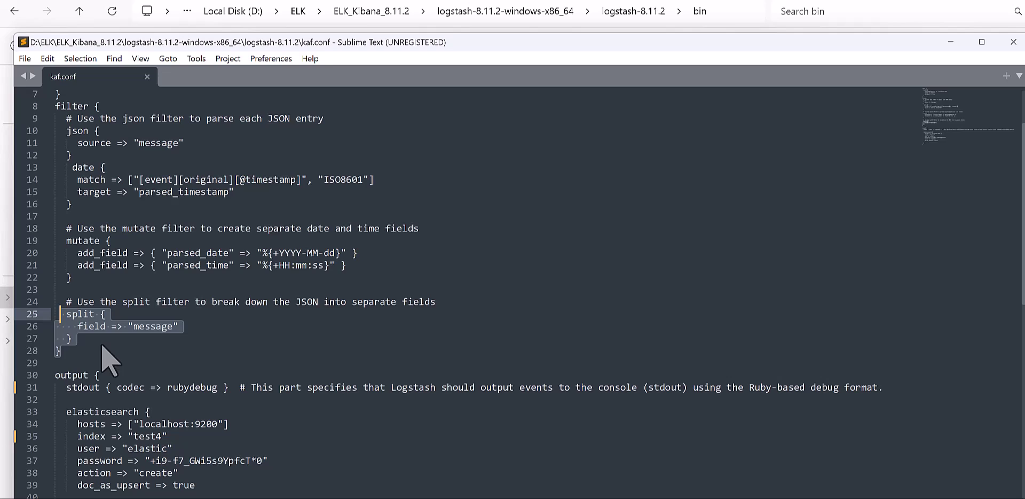
pyautogui.click(95, 338)
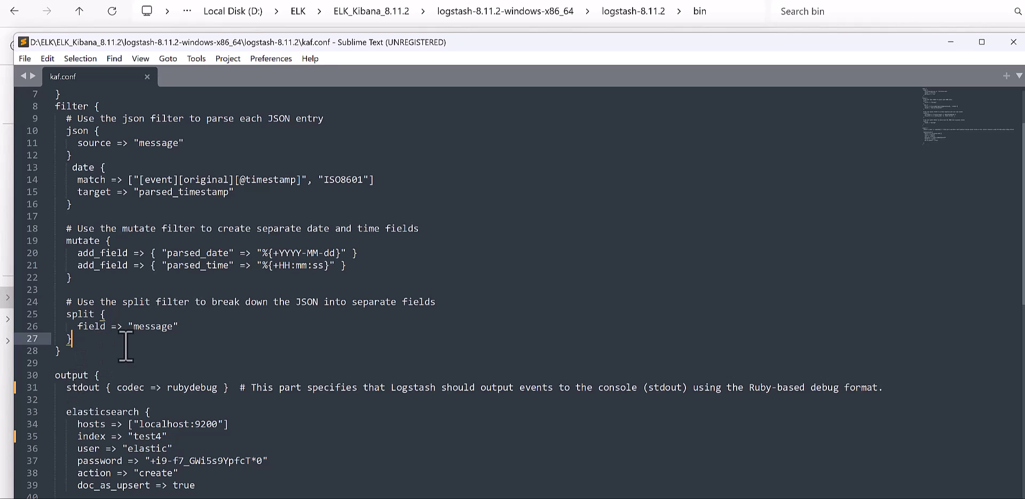
pyautogui.scroll(-1, 177, 337)
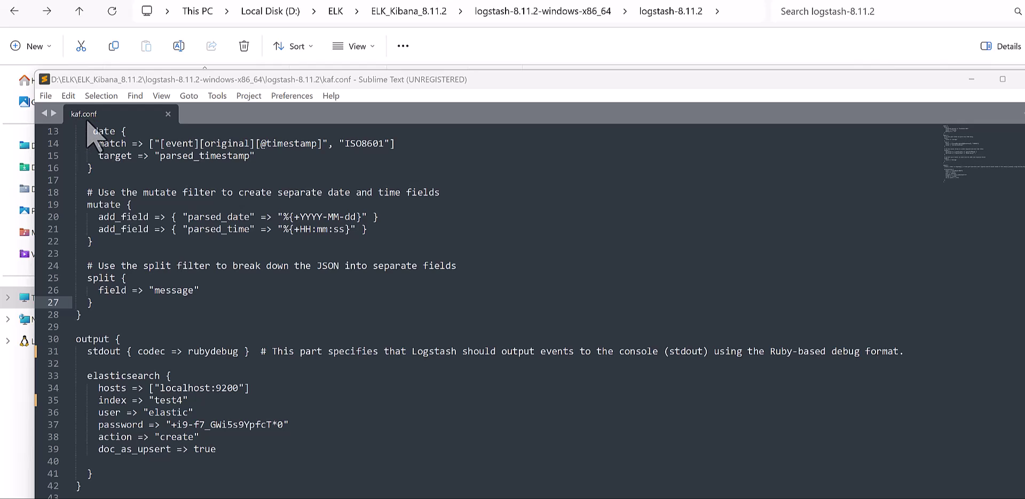
# Step: Open the Logstash bin folder and bring forward the cmd window showing Logstash shut down
pyautogui.moveTo(173, 81); pyautogui.dragTo(444, 94)
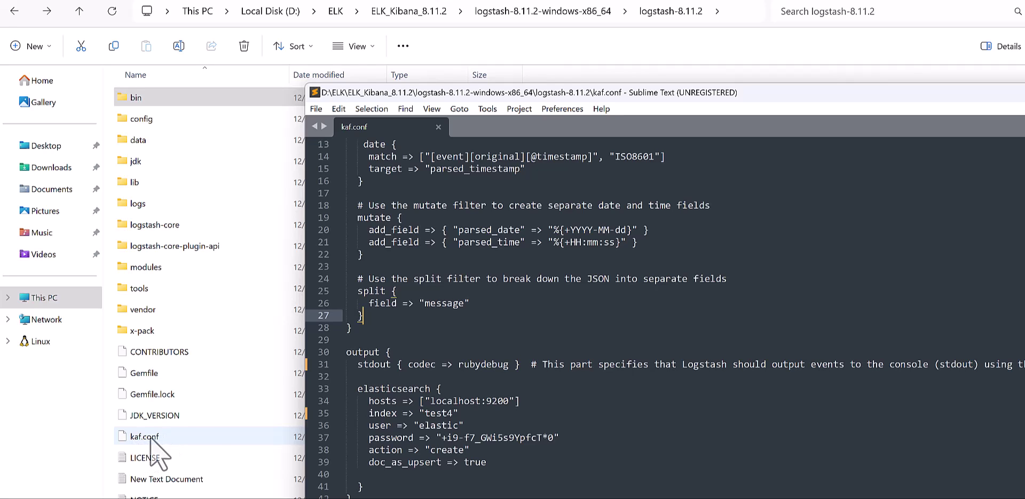
pyautogui.click(137, 101)
pyautogui.doubleClick(137, 101)
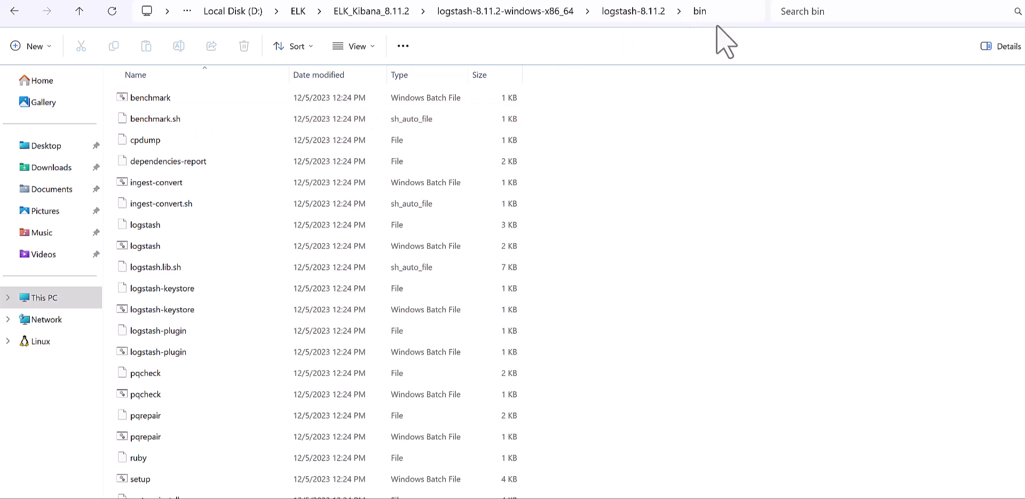
pyautogui.click(719, 15)
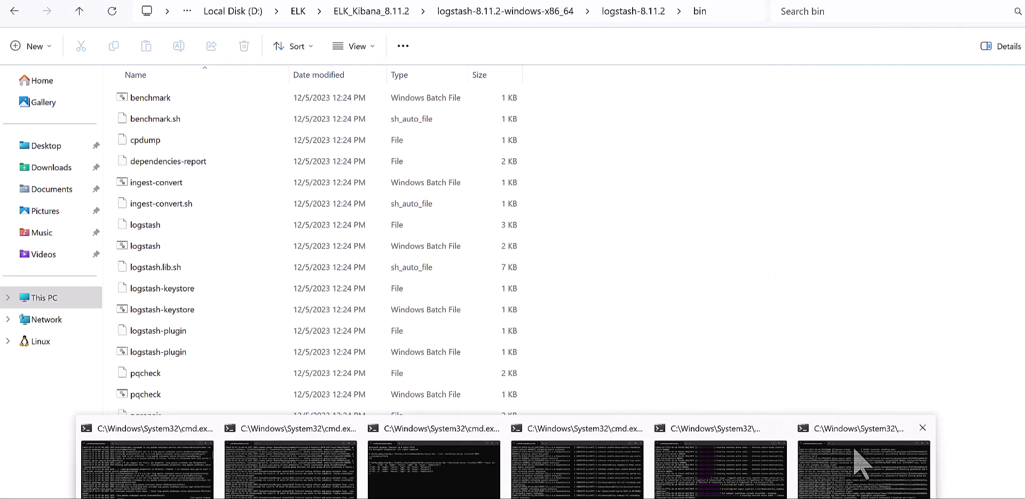
pyautogui.click(858, 458)
# Step: Rerun logstash -f kaf.conf from history after checking the test4 index line in the config
pyautogui.moveTo(590, 84); pyautogui.dragTo(557, 45)
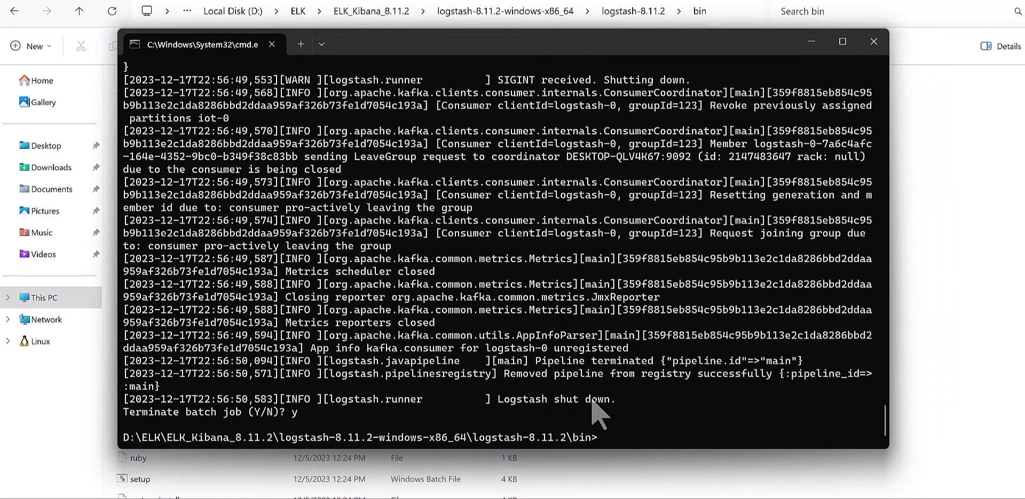
pyautogui.press('Up')
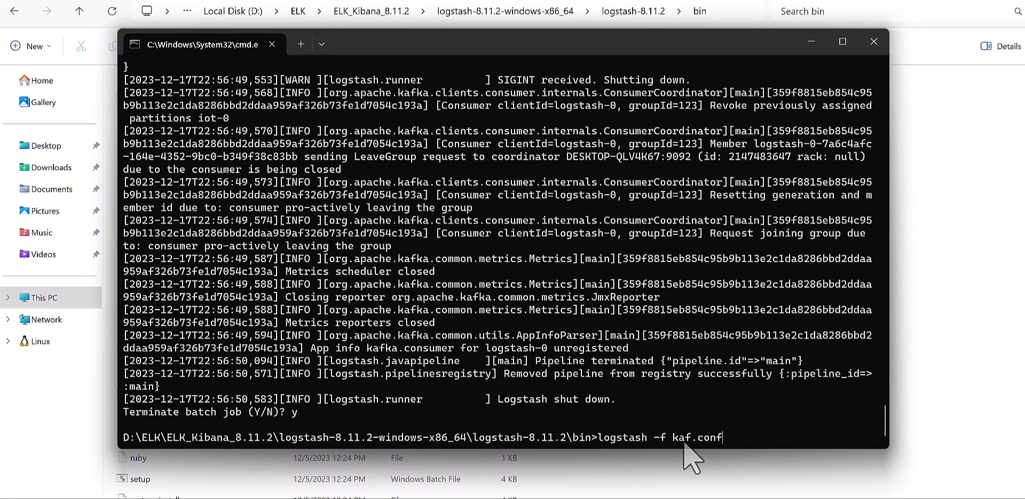
pyautogui.moveTo(727, 437); pyautogui.dragTo(673, 440)
pyautogui.hotkey('ctrl', 'c')
pyautogui.hotkey('alt', 'Tab')
pyautogui.moveTo(615, 92); pyautogui.dragTo(549, 75)
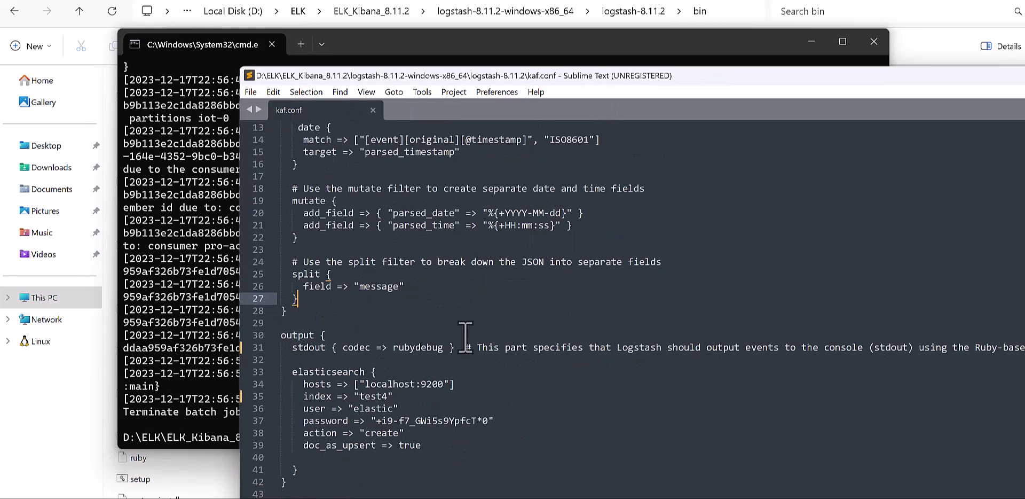
pyautogui.click(451, 397)
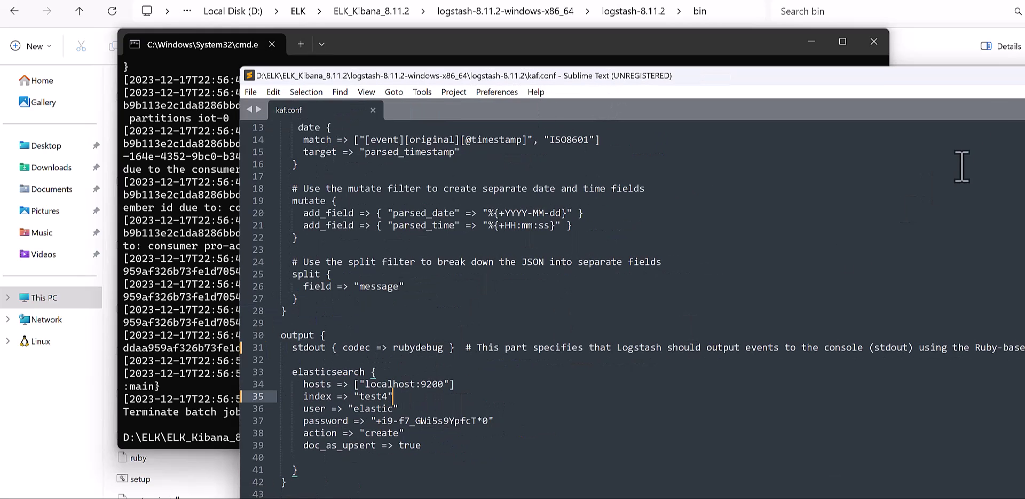
pyautogui.moveTo(829, 81); pyautogui.dragTo(639, 106)
pyautogui.click(979, 87)
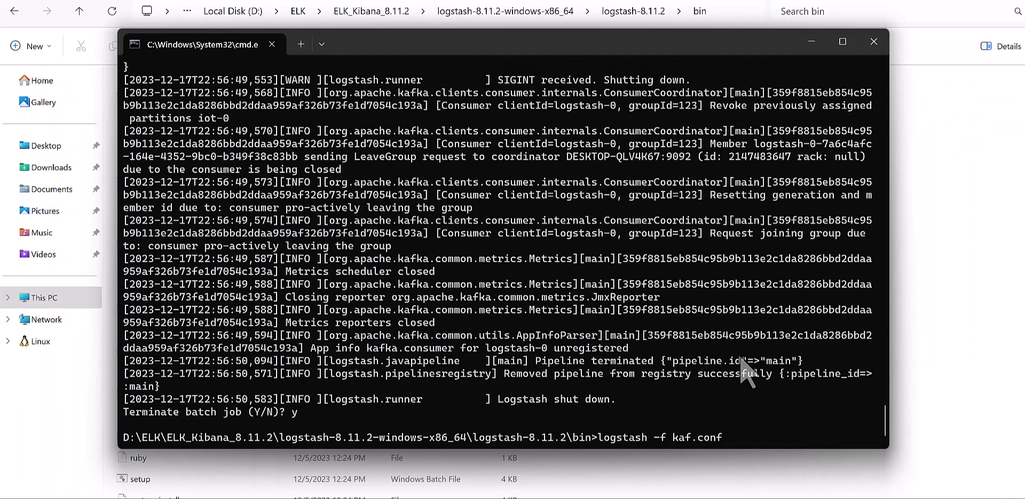
pyautogui.press('Return')
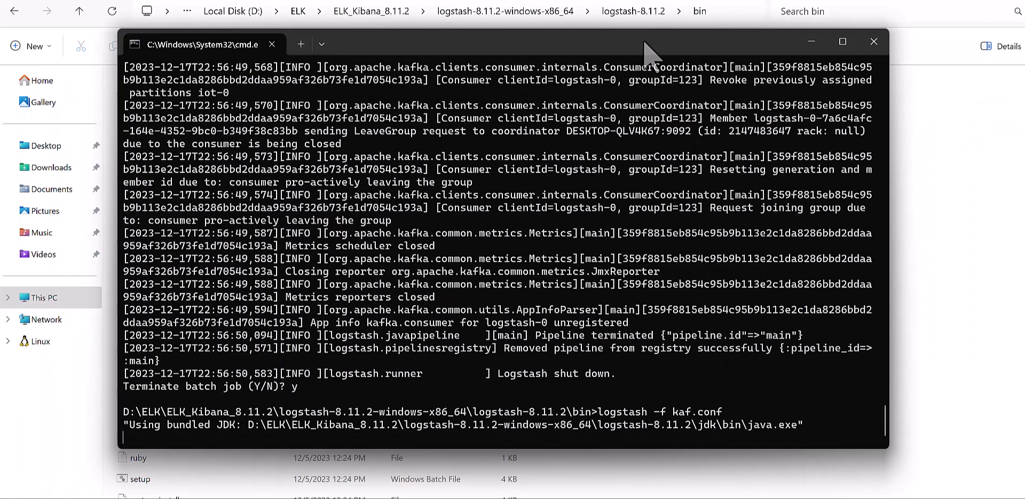
# Step: Send the id 21 JSON record to the iot topic twice, then view Logstash's 404 for test4
pyautogui.moveTo(642, 42); pyautogui.dragTo(653, 49)
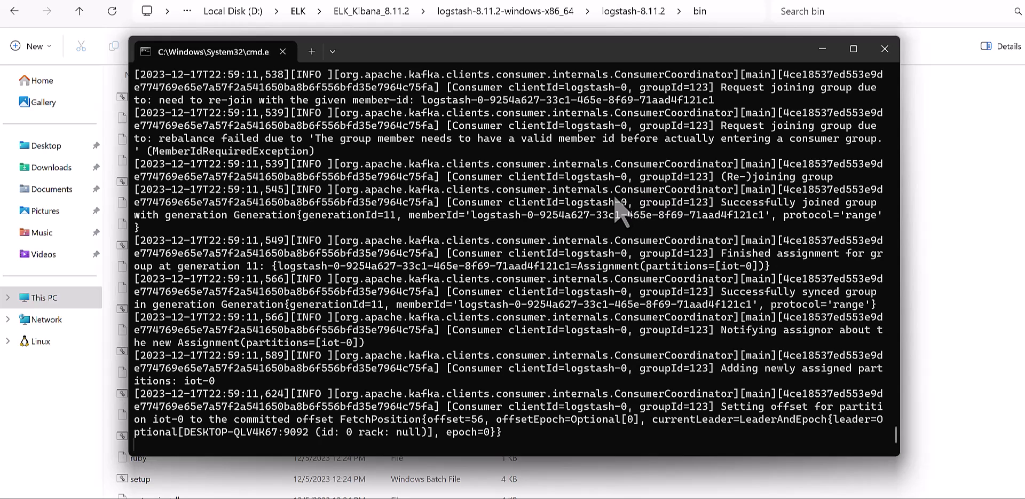
pyautogui.moveTo(561, 498)
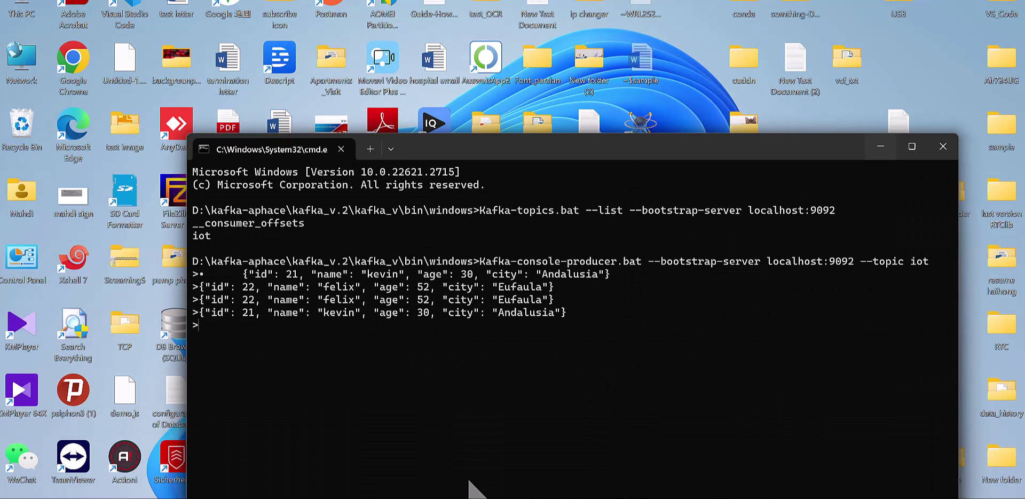
pyautogui.click(453, 461)
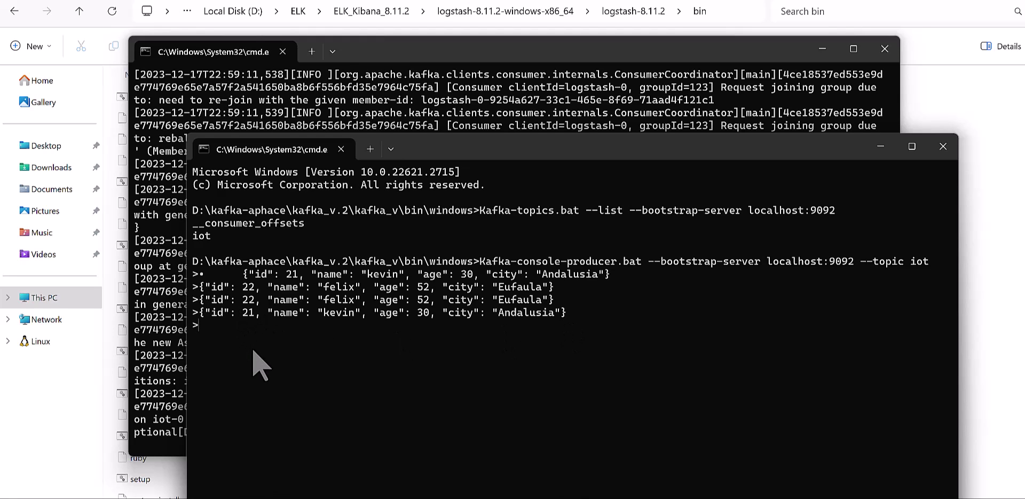
pyautogui.press('Up')
pyautogui.press('Return')
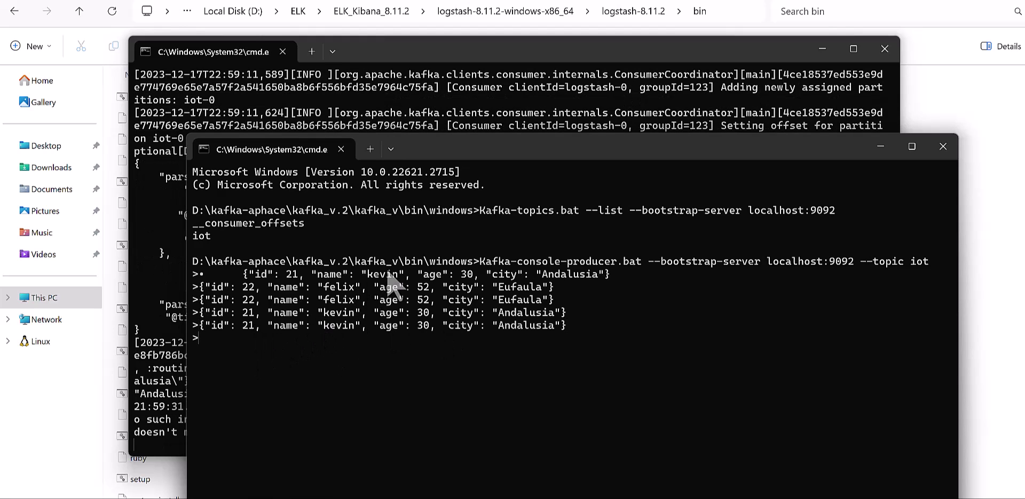
pyautogui.click(492, 54)
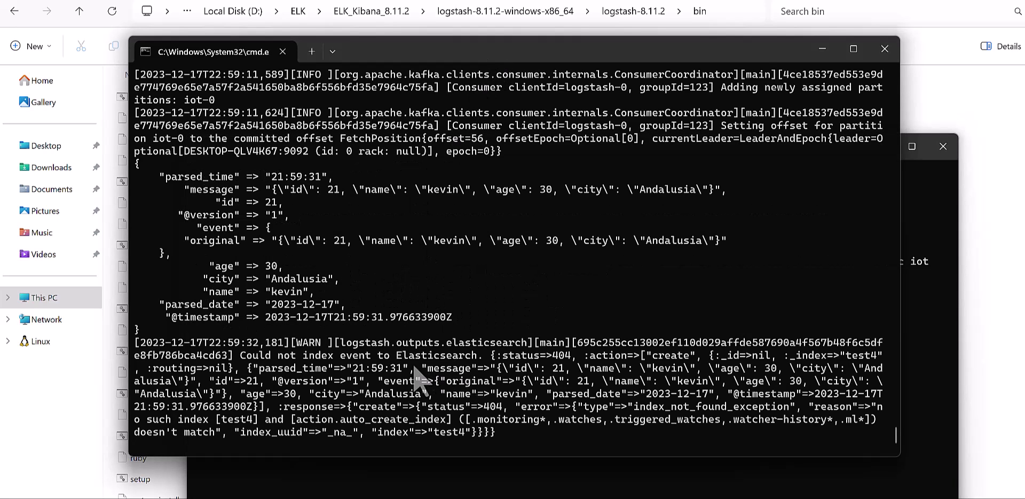
pyautogui.scroll(1, 372, 368)
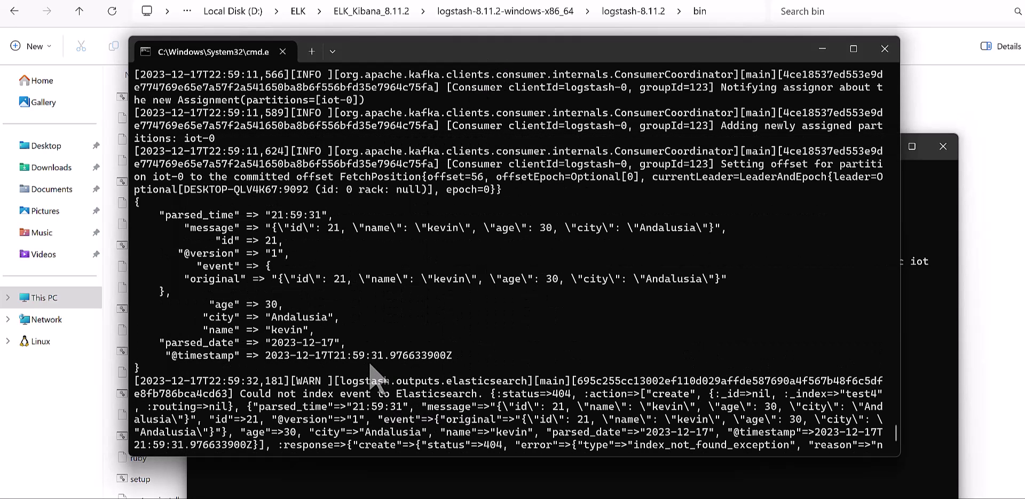
pyautogui.moveTo(476, 357); pyautogui.dragTo(137, 216)
pyautogui.click(247, 241)
pyautogui.click(302, 243)
pyautogui.moveTo(168, 347); pyautogui.dragTo(340, 343)
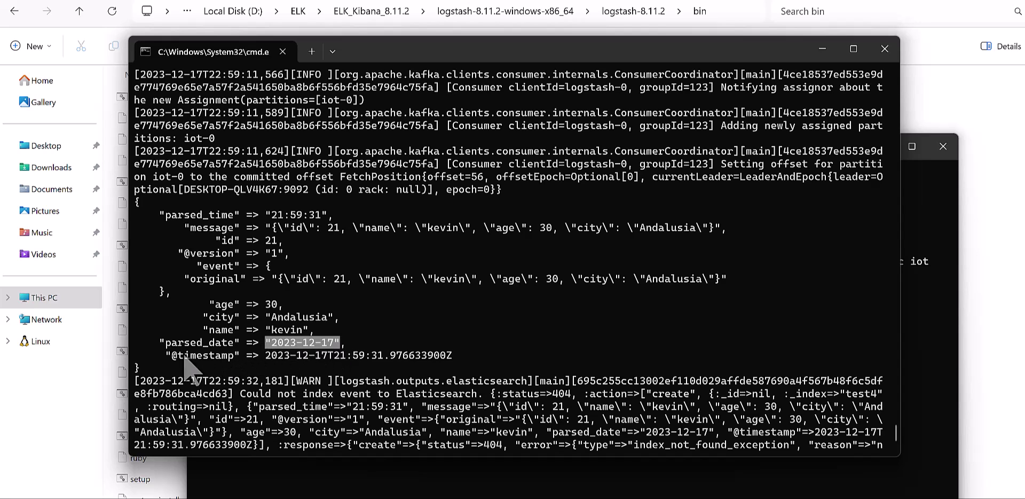
pyautogui.moveTo(167, 355); pyautogui.dragTo(454, 355)
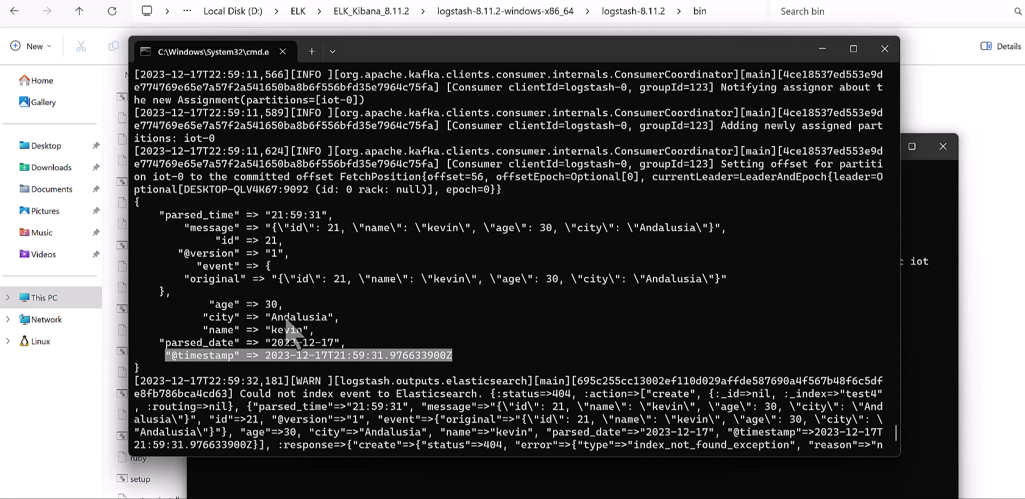
pyautogui.moveTo(206, 306); pyautogui.dragTo(275, 306)
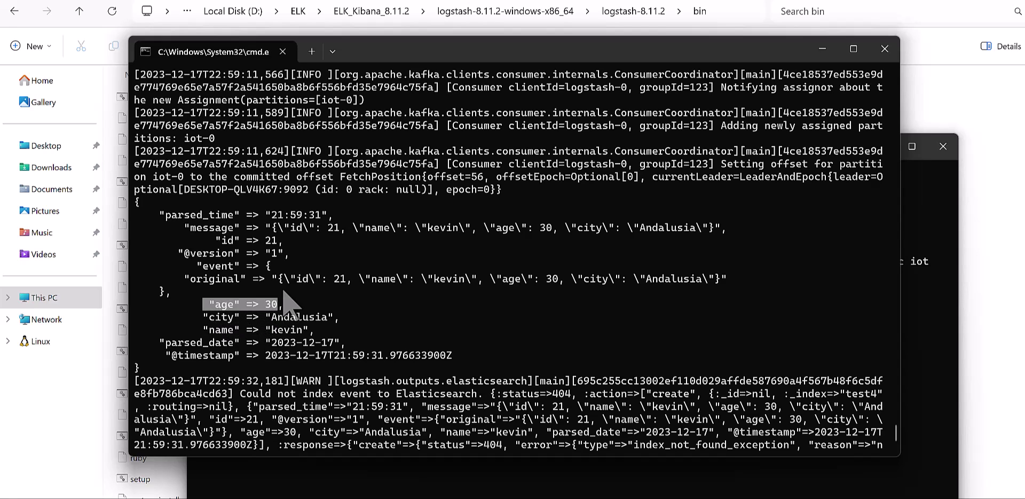
# Step: Compare the producer's last record with the event's original line, copy it, and switch to Kibana
pyautogui.moveTo(378, 65); pyautogui.dragTo(565, 208)
pyautogui.click(492, 153)
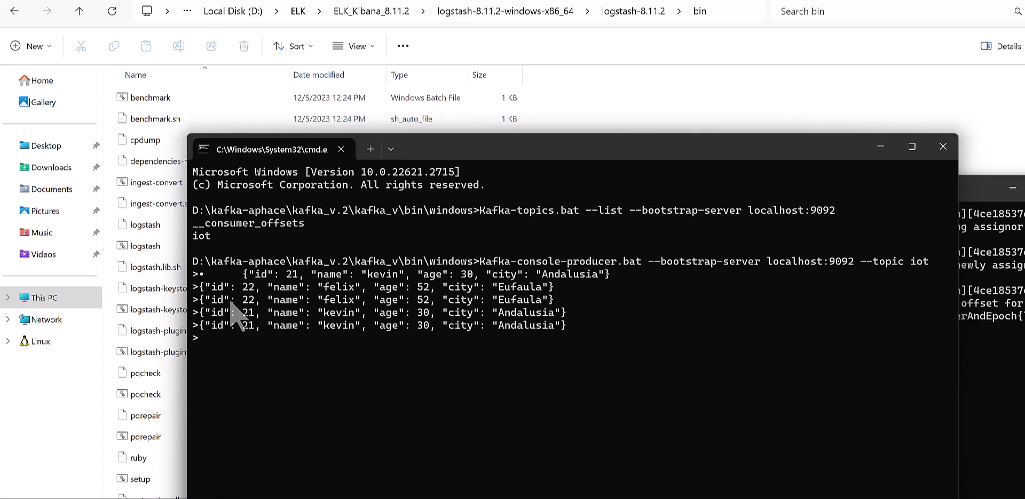
pyautogui.moveTo(199, 324); pyautogui.dragTo(584, 327)
pyautogui.moveTo(987, 187); pyautogui.dragTo(792, 88)
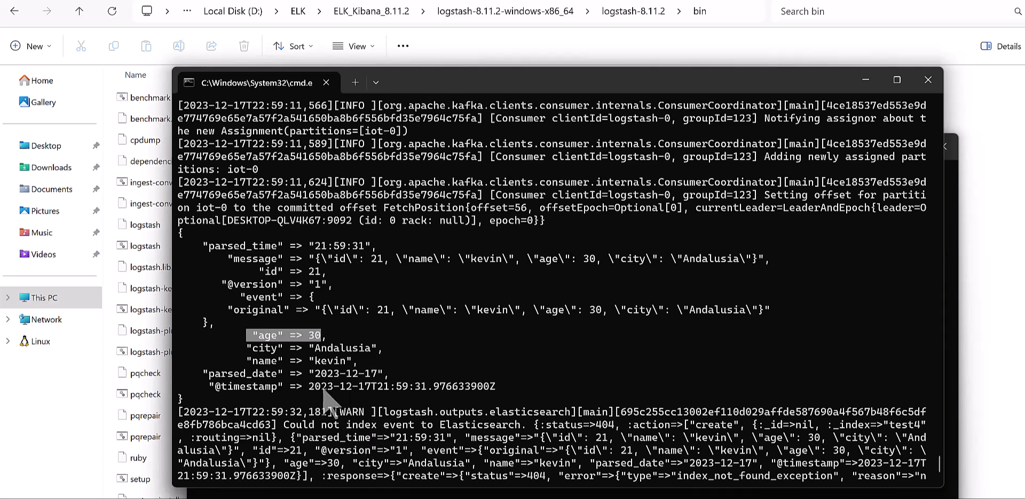
pyautogui.moveTo(789, 309); pyautogui.dragTo(227, 320)
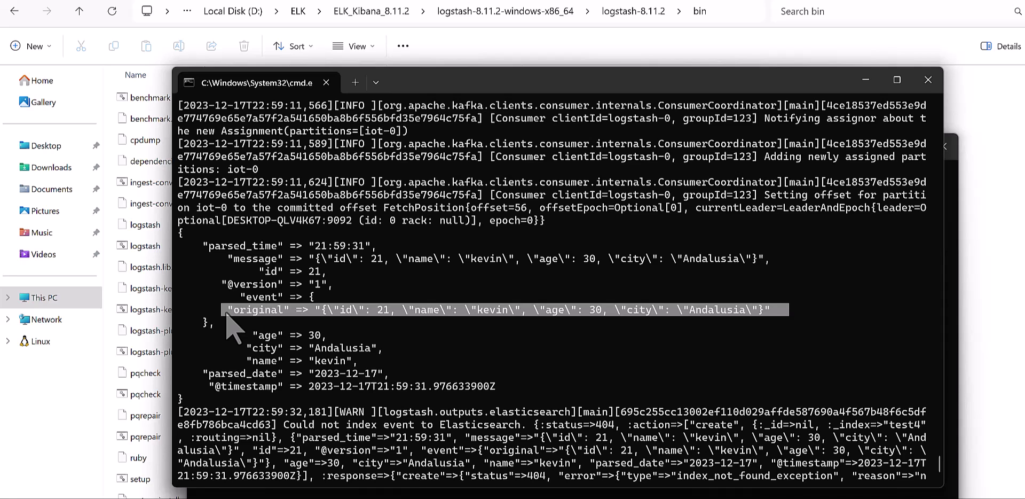
pyautogui.hotkey('ctrl', 'c')
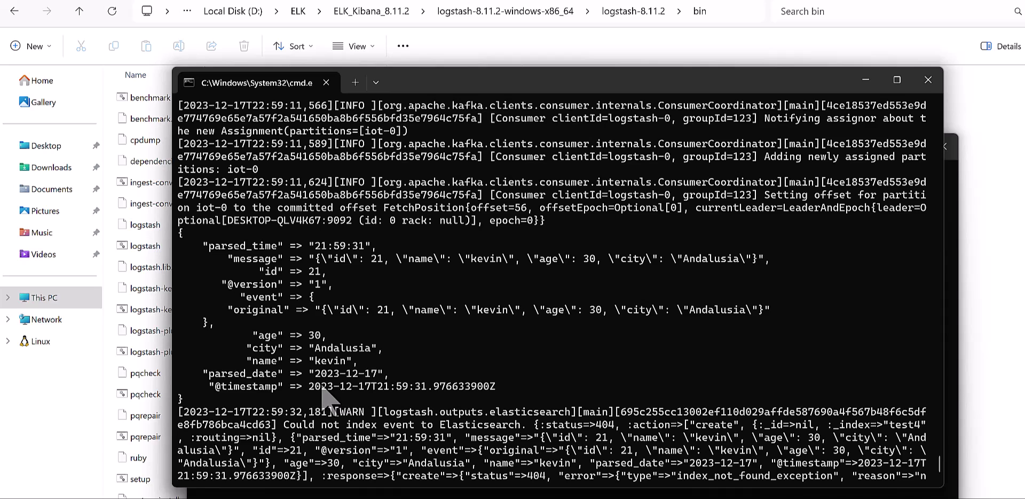
pyautogui.click(923, 497)
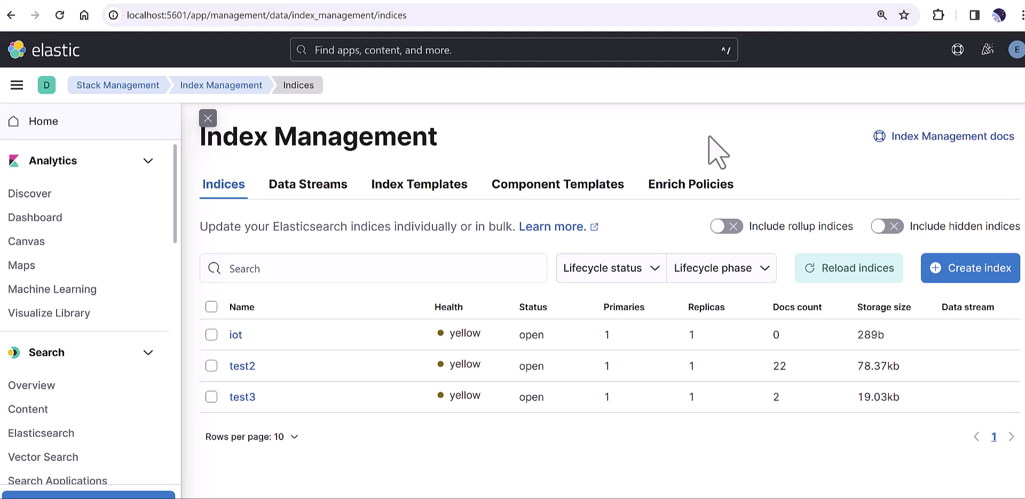
pyautogui.click(16, 85)
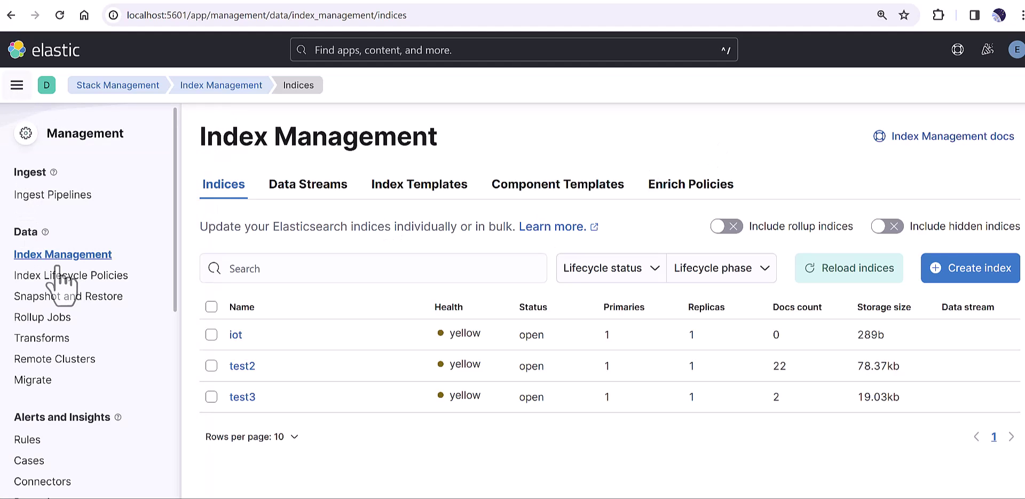
pyautogui.scroll(-8, 75, 320)
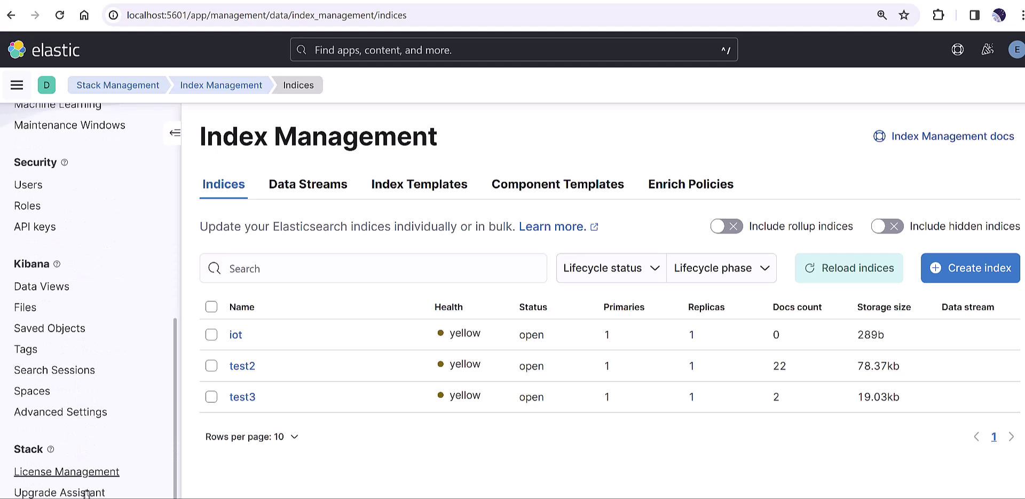
pyautogui.scroll(8, 40, 224)
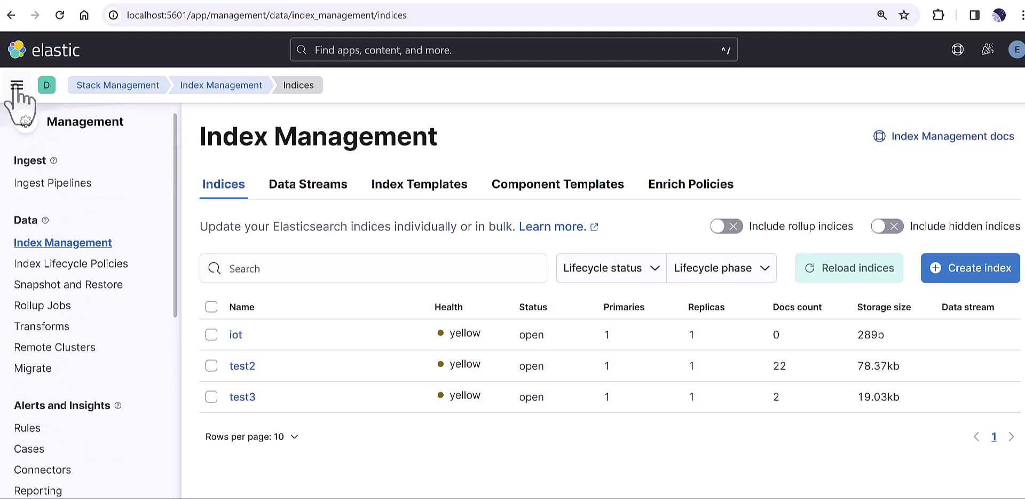
pyautogui.click(104, 87)
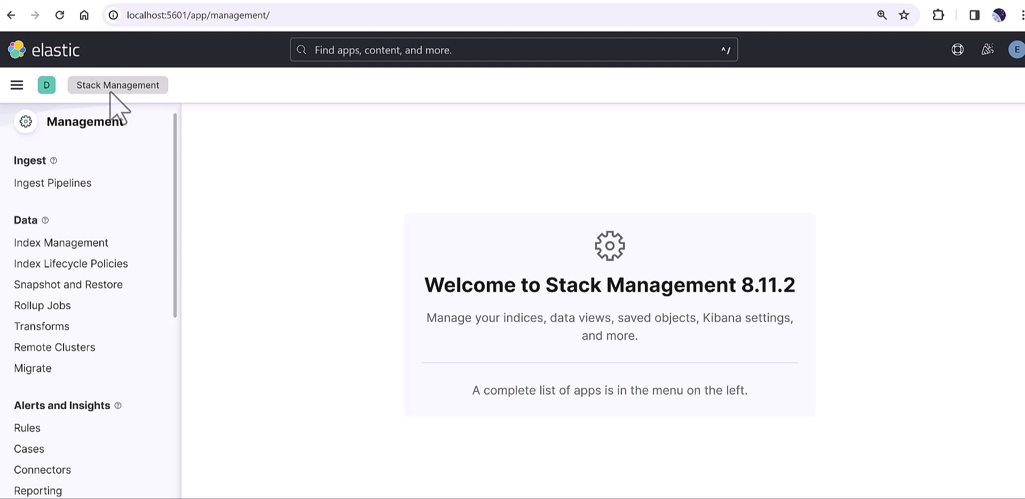
pyautogui.scroll(-8, 114, 419)
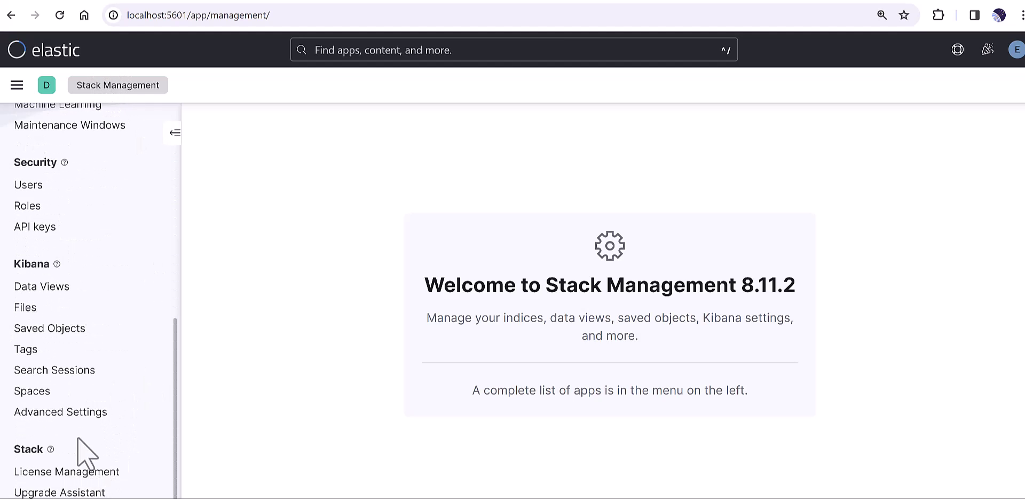
pyautogui.scroll(8, 75, 434)
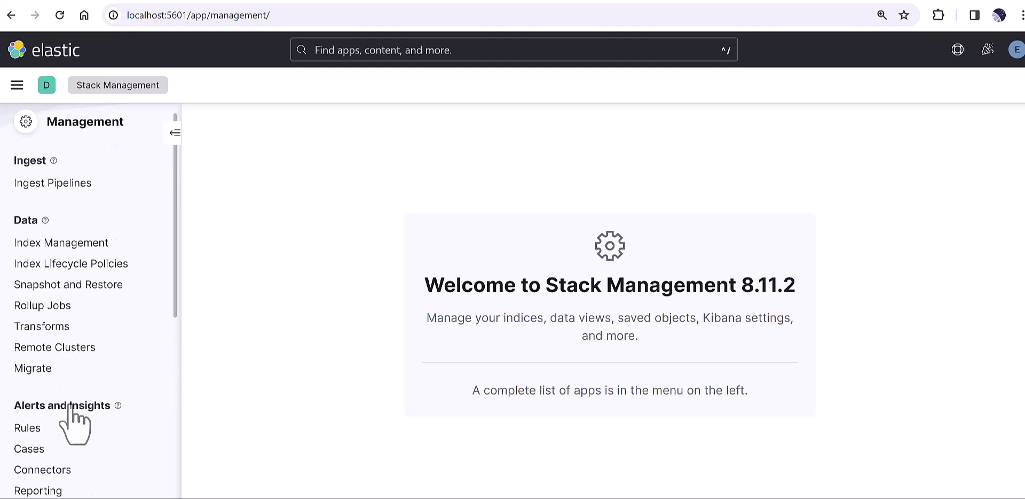
pyautogui.click(75, 244)
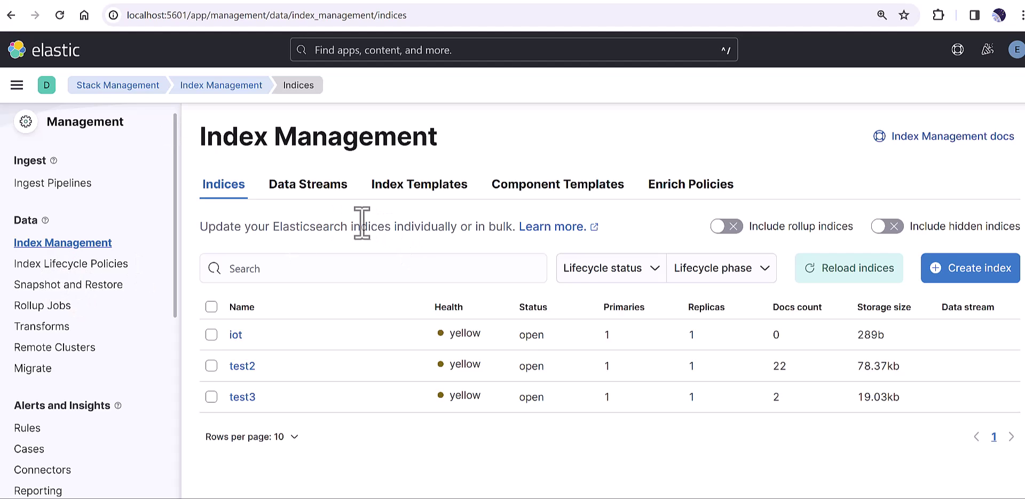
# Step: Create and save a new index named test4 in Index Management
pyautogui.click(968, 271)
pyautogui.click(435, 258)
pyautogui.write('test4')
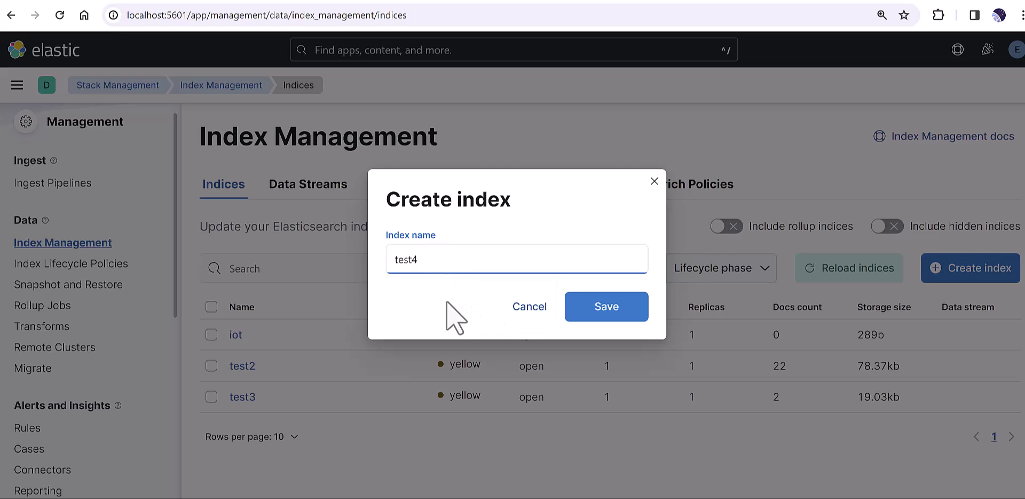
pyautogui.moveTo(423, 262); pyautogui.dragTo(395, 264)
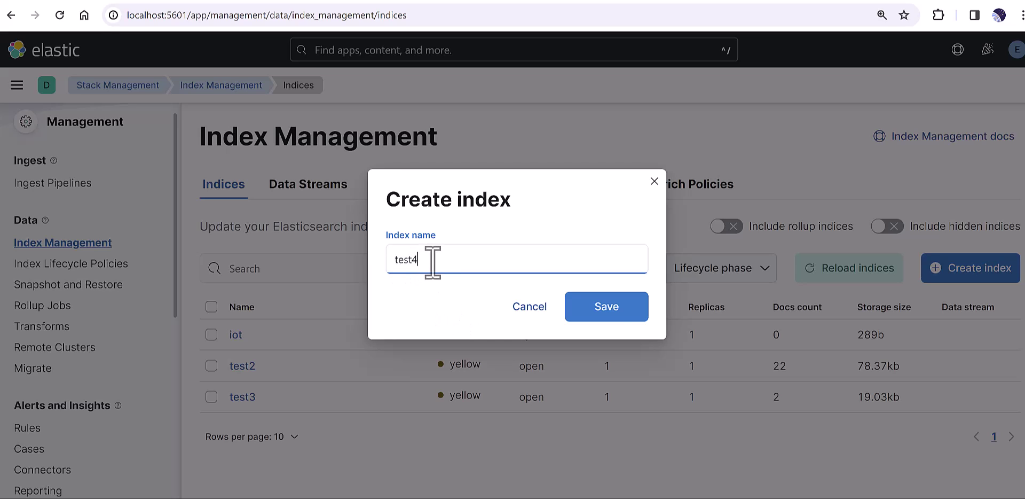
pyautogui.click(605, 310)
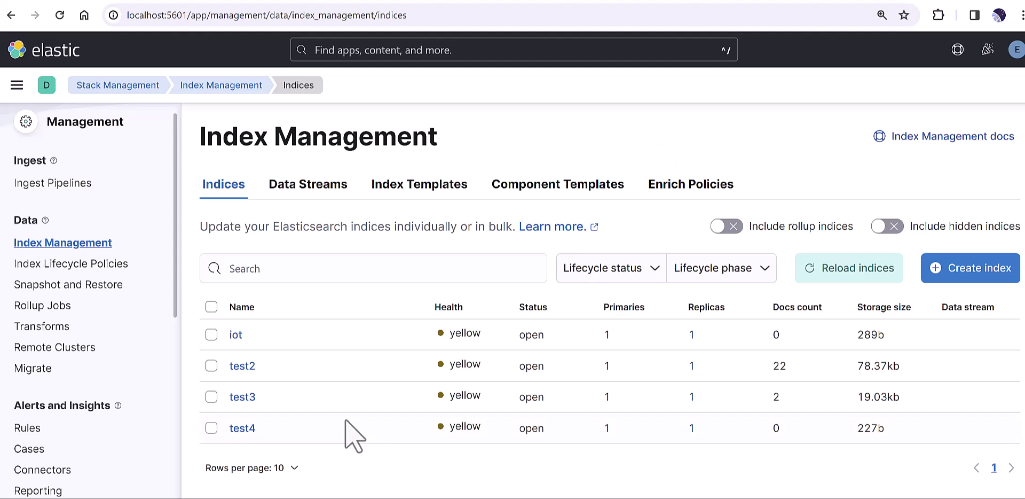
# Step: Switch to Index Templates and tick the logs and metrics template rows
pyautogui.click(211, 427)
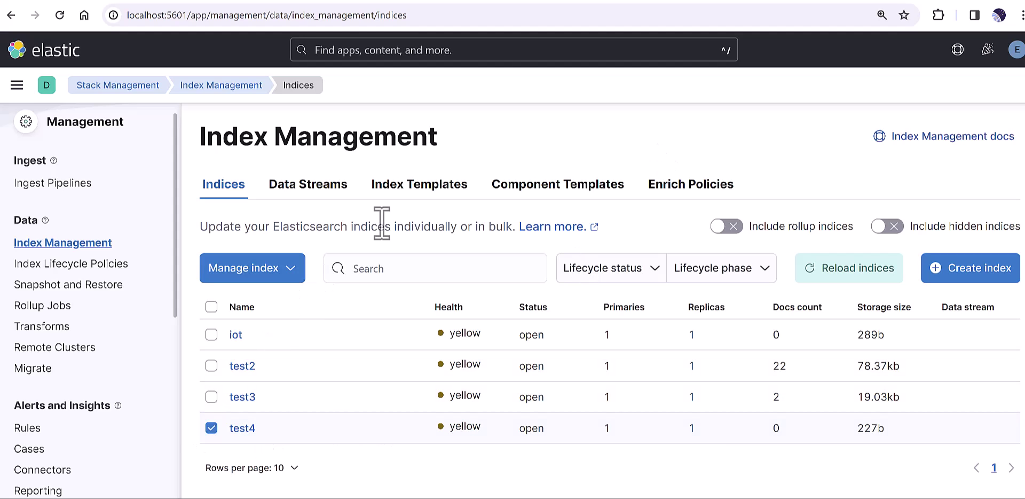
pyautogui.click(410, 185)
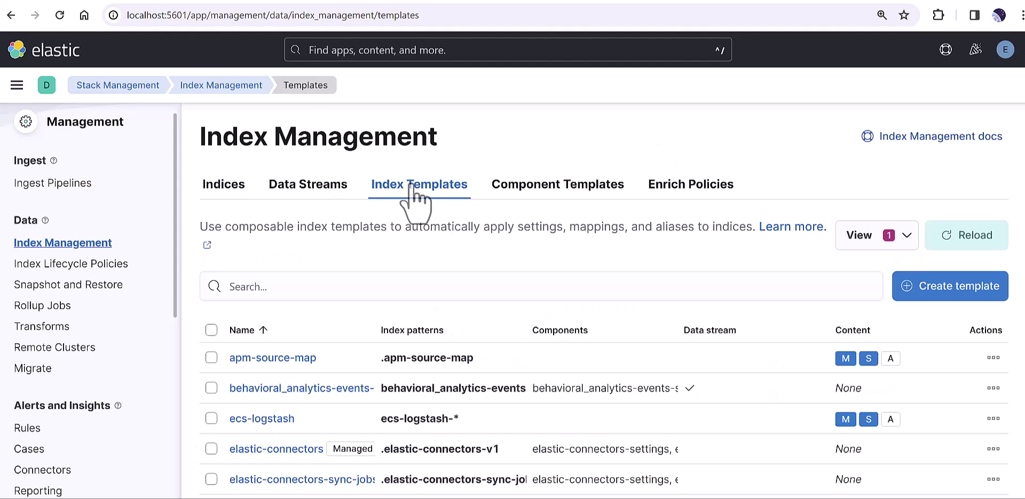
pyautogui.scroll(-3, 345, 414)
pyautogui.scroll(-1, 351, 425)
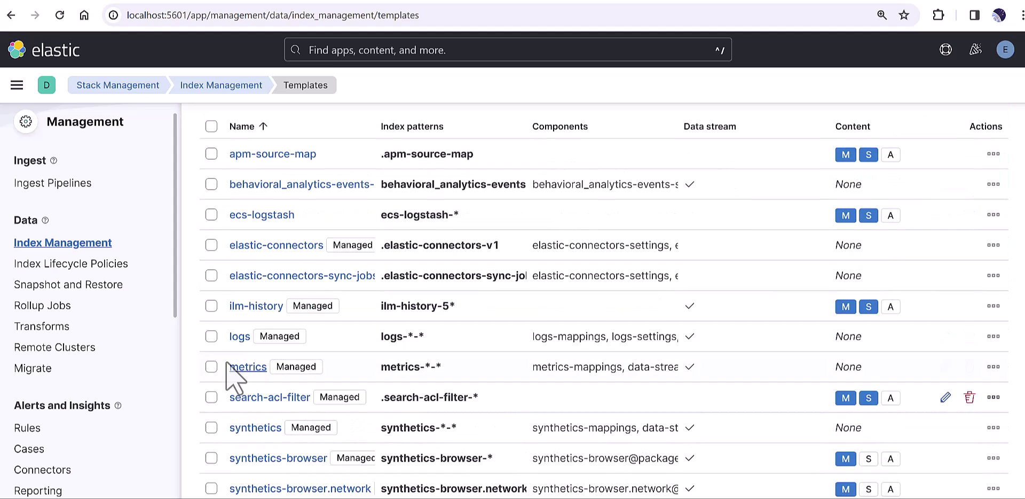
pyautogui.click(212, 337)
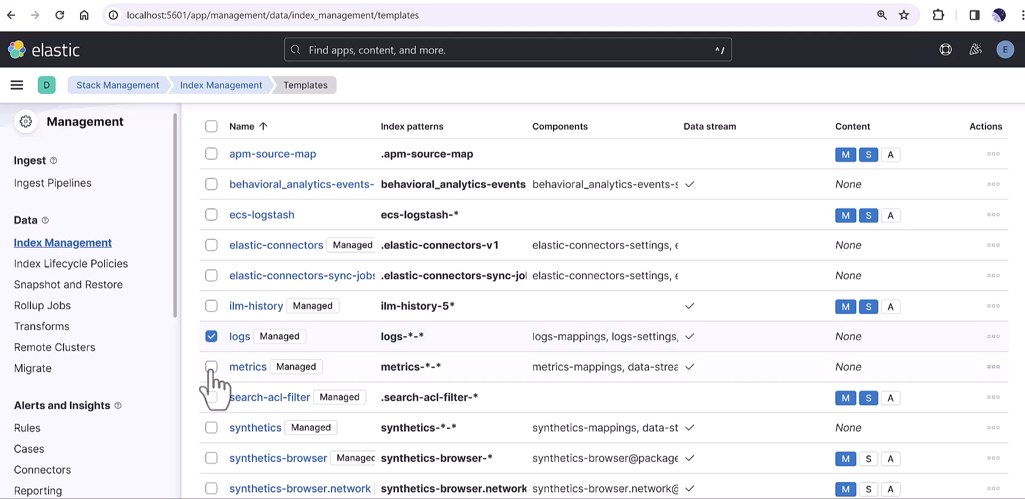
pyautogui.click(211, 366)
pyautogui.scroll(-4, 241, 416)
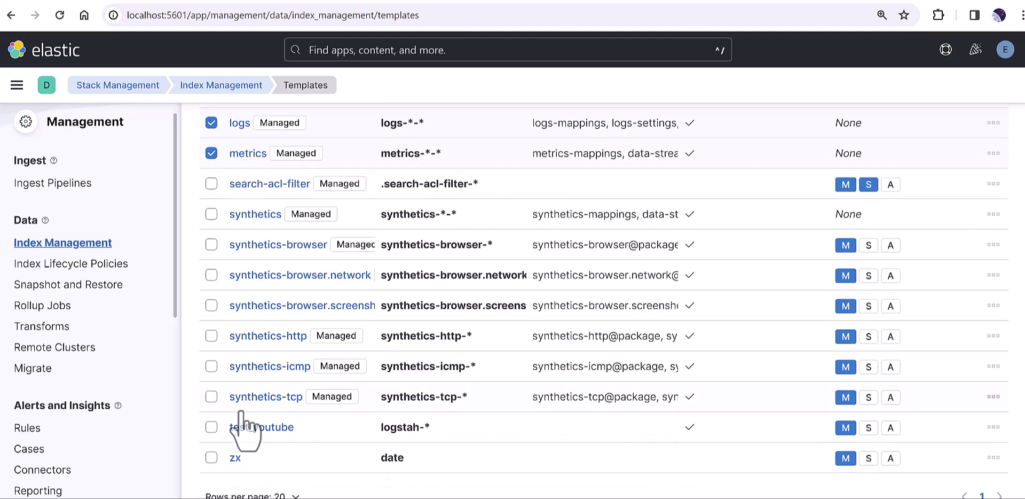
pyautogui.scroll(6, 241, 424)
pyautogui.scroll(-1, 713, 347)
# Step: Start a new index template named zyz with the index pattern alls
pyautogui.click(958, 149)
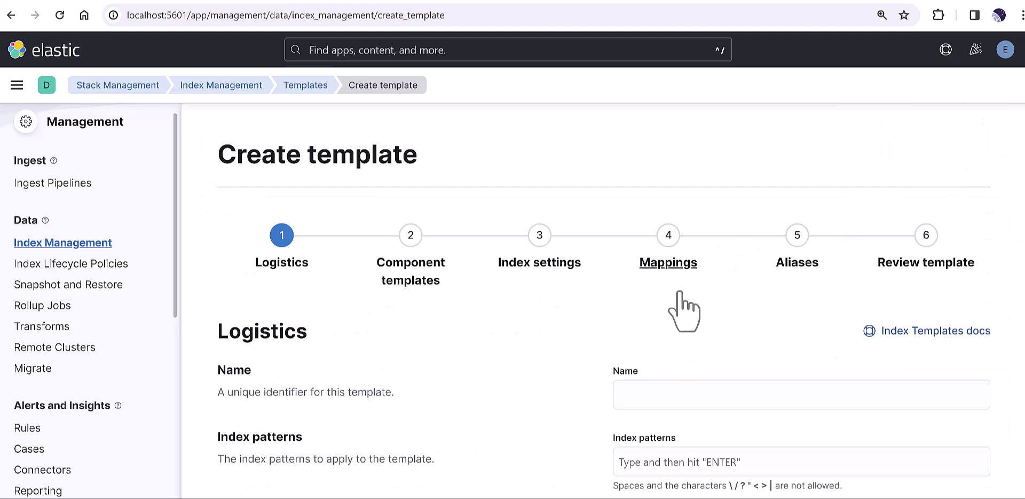
pyautogui.scroll(-3, 674, 334)
pyautogui.click(653, 259)
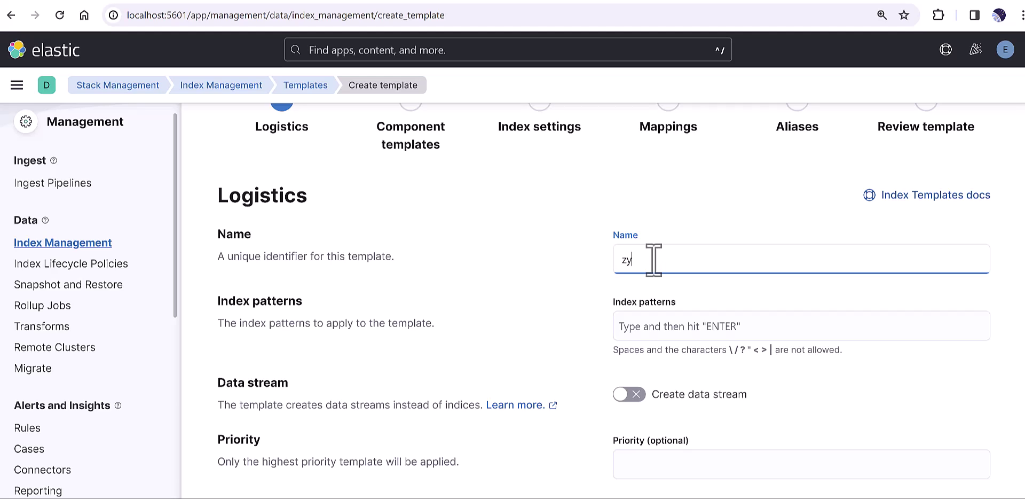
pyautogui.click(653, 327)
pyautogui.write('alls')
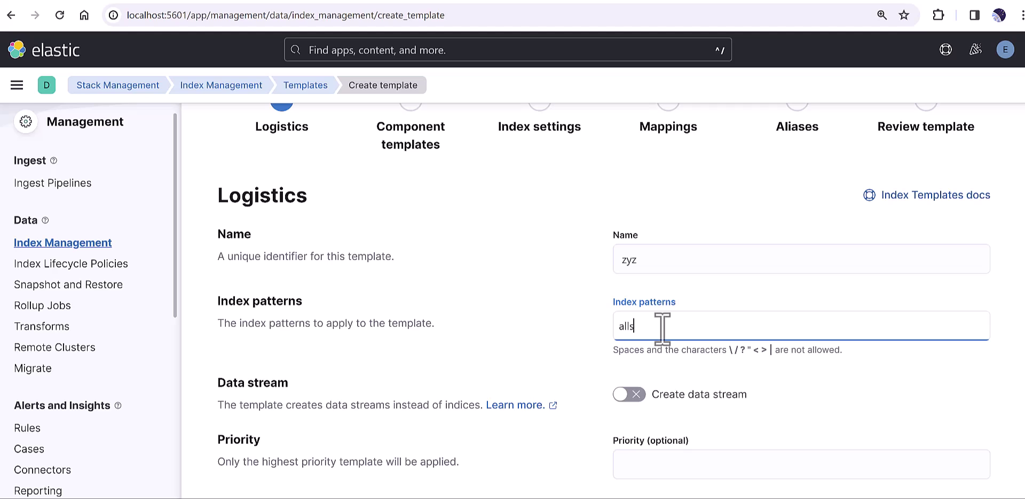
pyautogui.press('Return')
# Step: Advance the wizard past Component templates to the Index settings step
pyautogui.scroll(-1, 713, 369)
pyautogui.scroll(-2, 713, 370)
pyautogui.scroll(-1, 714, 369)
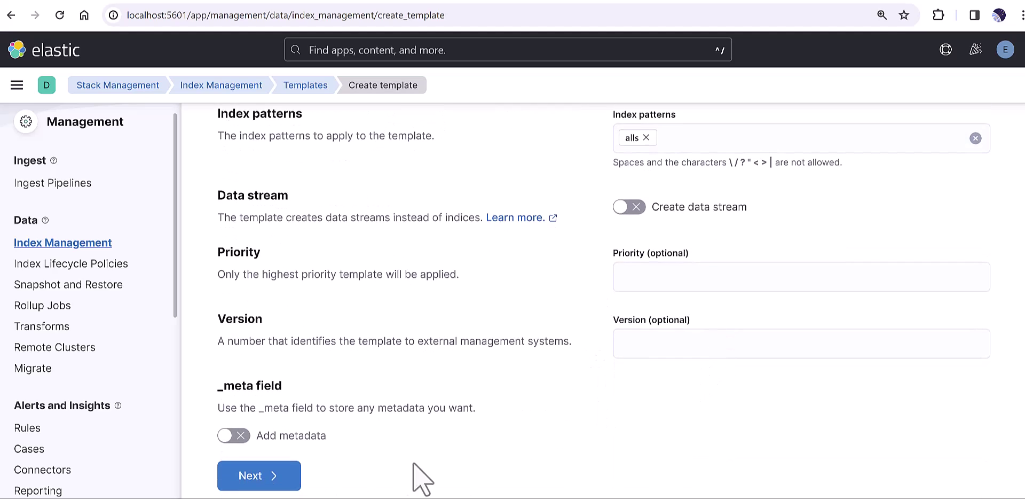
pyautogui.click(264, 474)
pyautogui.scroll(-4, 496, 405)
pyautogui.scroll(4, 512, 366)
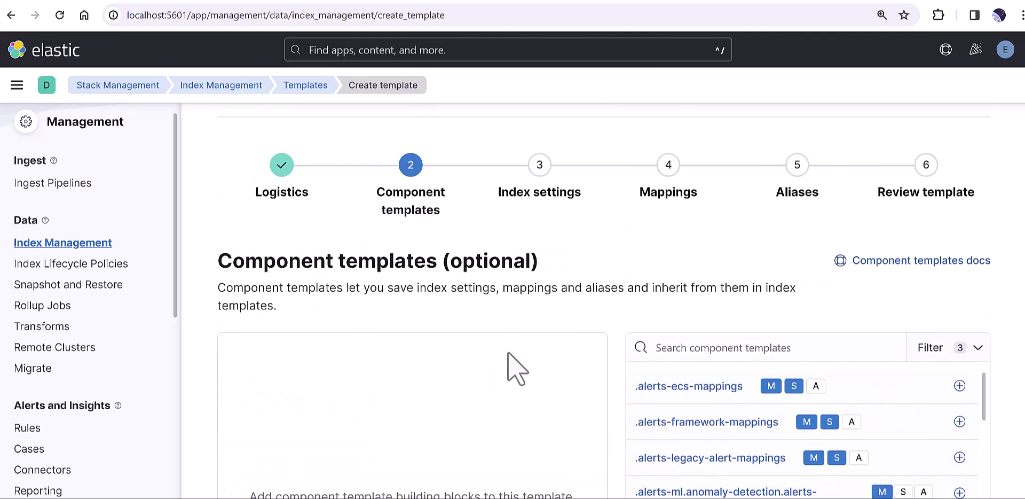
pyautogui.scroll(-4, 515, 369)
pyautogui.click(329, 476)
pyautogui.scroll(-5, 373, 399)
# Step: Add a mapped field named date of type Date to the template
pyautogui.click(355, 475)
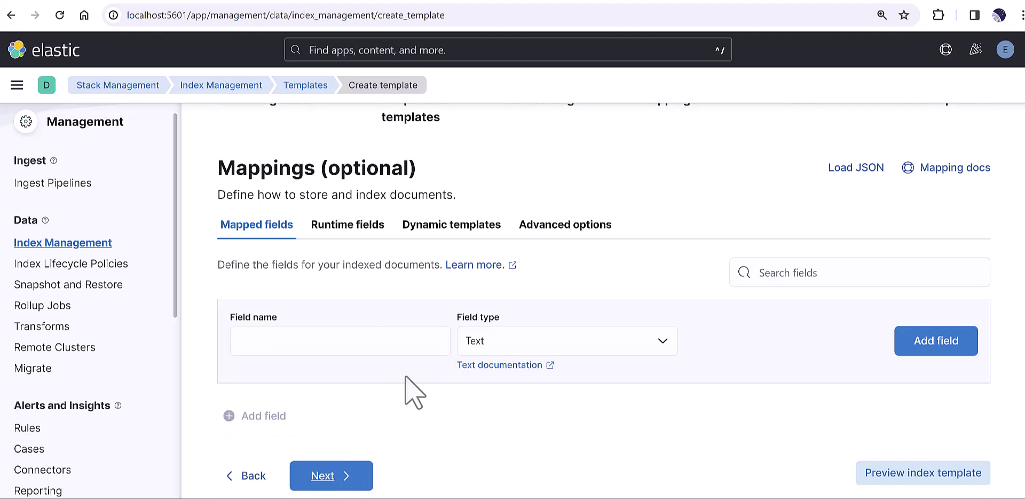
pyautogui.click(319, 340)
pyautogui.click(510, 348)
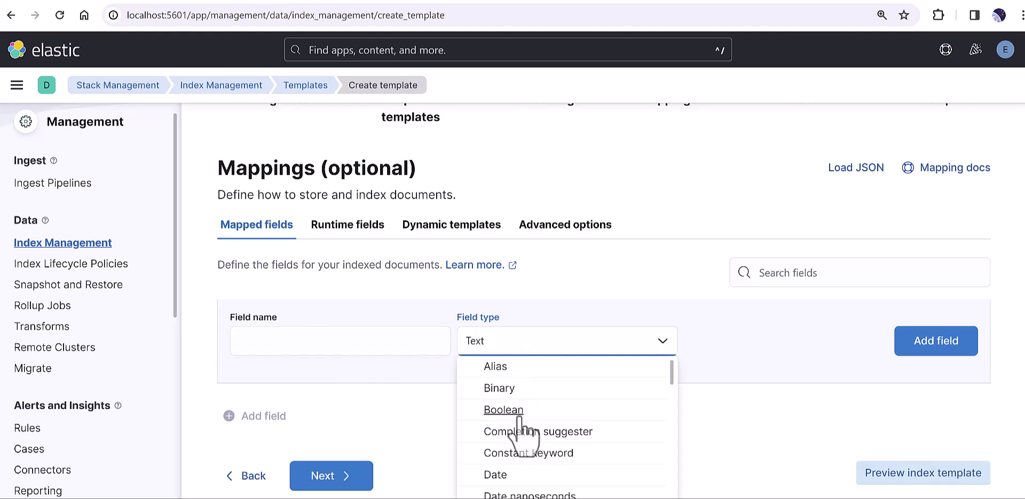
pyautogui.click(512, 474)
pyautogui.click(321, 342)
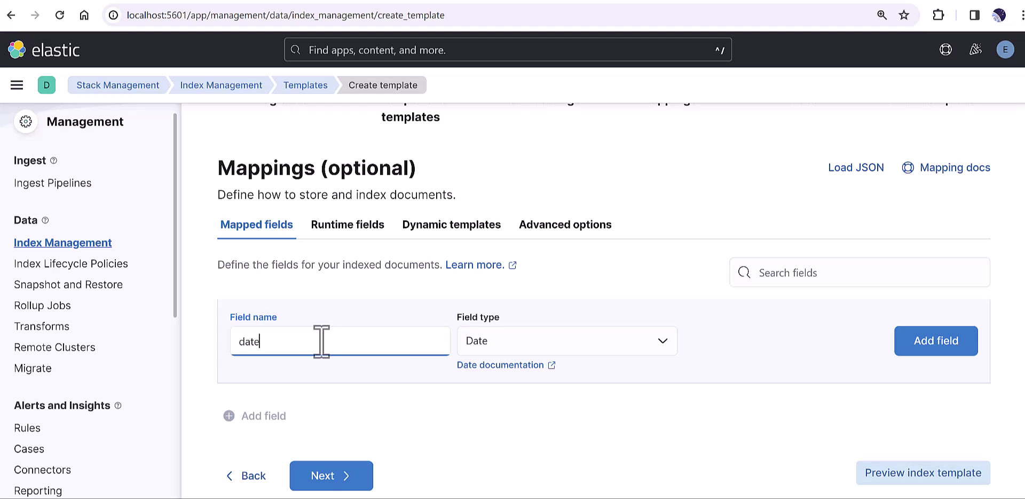
pyautogui.click(938, 344)
# Step: Move past the Aliases step to the template's Review details summary
pyautogui.scroll(-1, 649, 354)
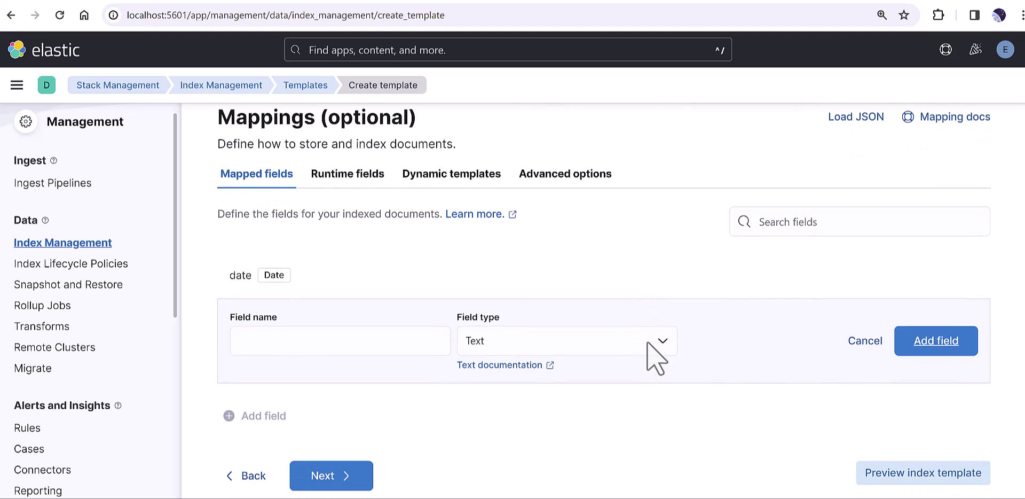
pyautogui.click(319, 474)
pyautogui.scroll(3, 424, 405)
pyautogui.scroll(-3, 425, 407)
pyautogui.click(325, 481)
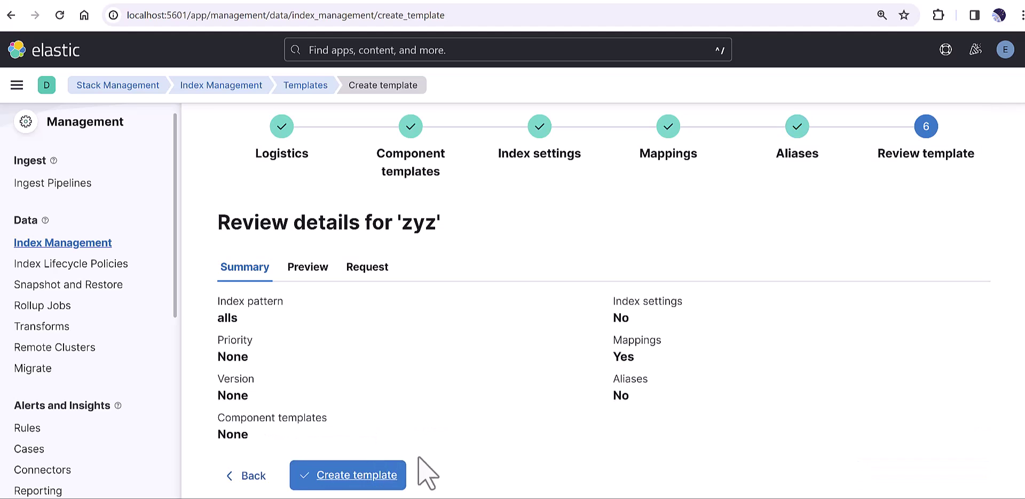
# Step: Create the zyz template and close its details panel to see the templates list
pyautogui.click(333, 475)
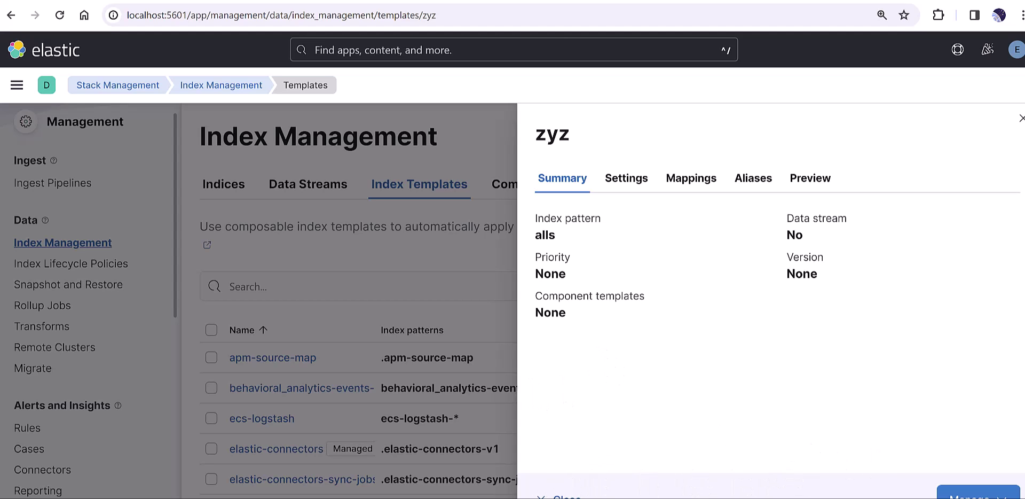
pyautogui.press('Escape')
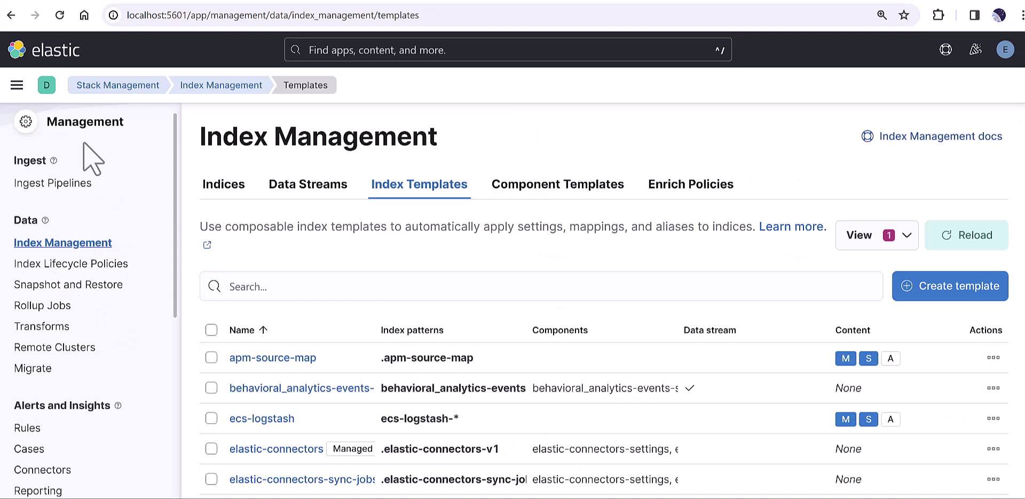
# Step: Go to Discover and look through the list of data views
pyautogui.click(17, 86)
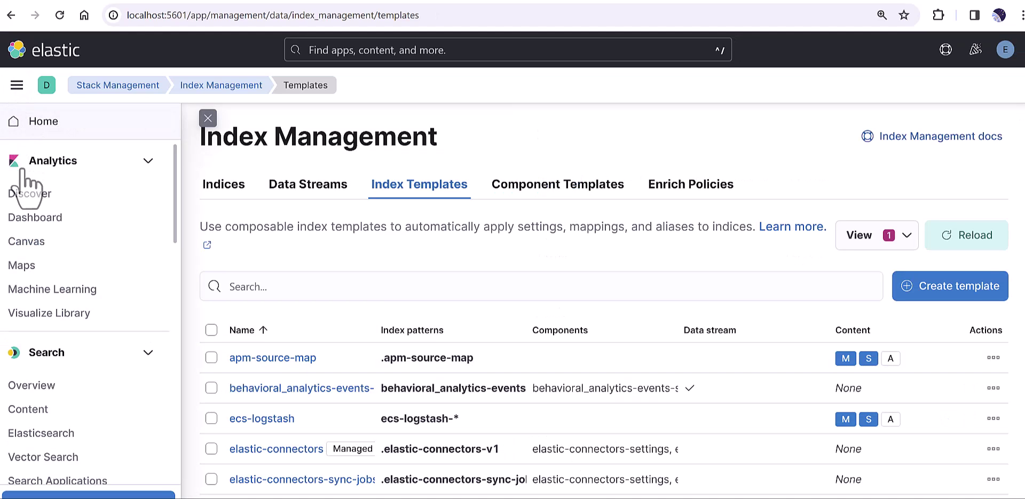
pyautogui.click(30, 201)
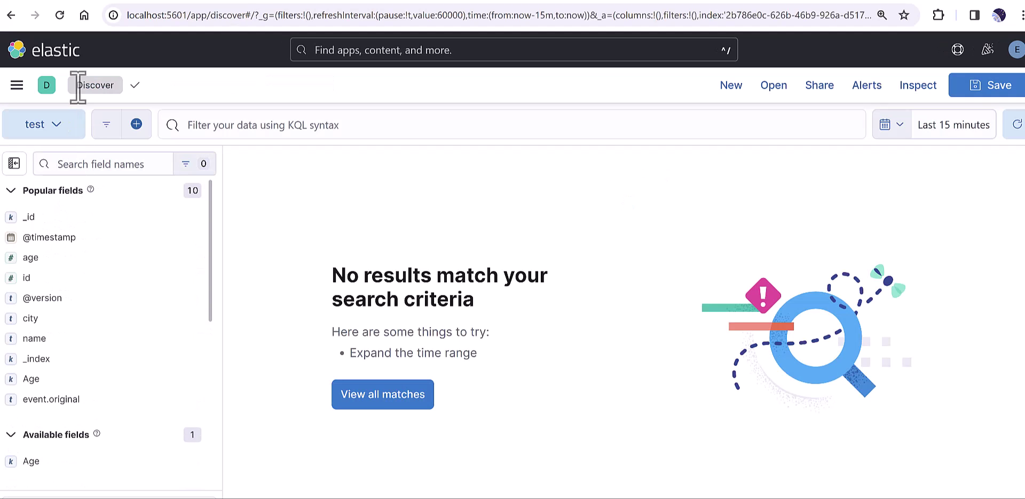
pyautogui.click(58, 131)
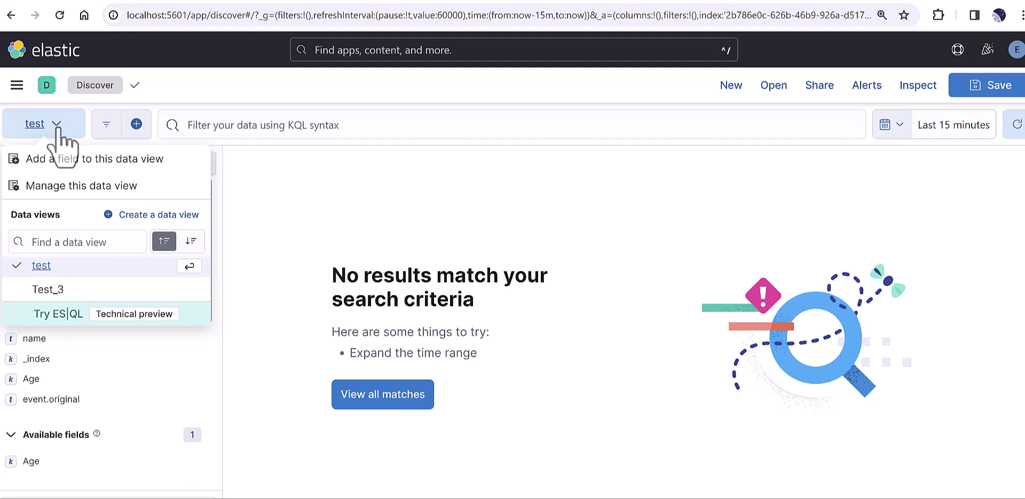
pyautogui.click(58, 133)
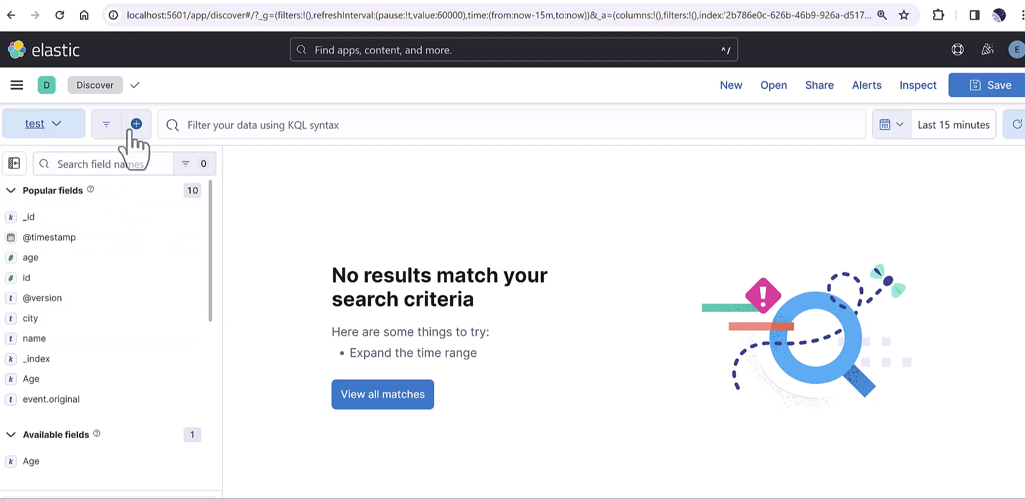
pyautogui.click(55, 128)
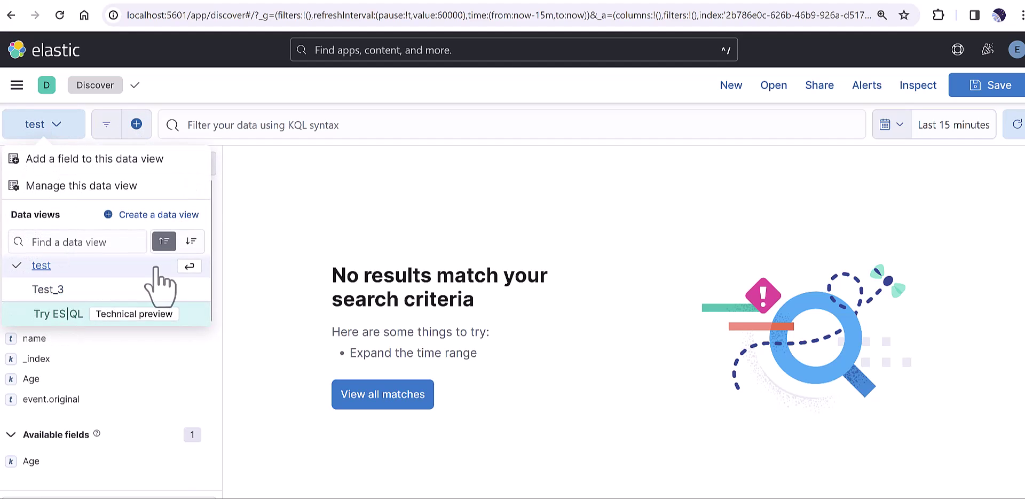
# Step: Open the new-filter form, then dismiss it without adding a filter
pyautogui.click(135, 126)
pyautogui.click(107, 130)
pyautogui.click(114, 172)
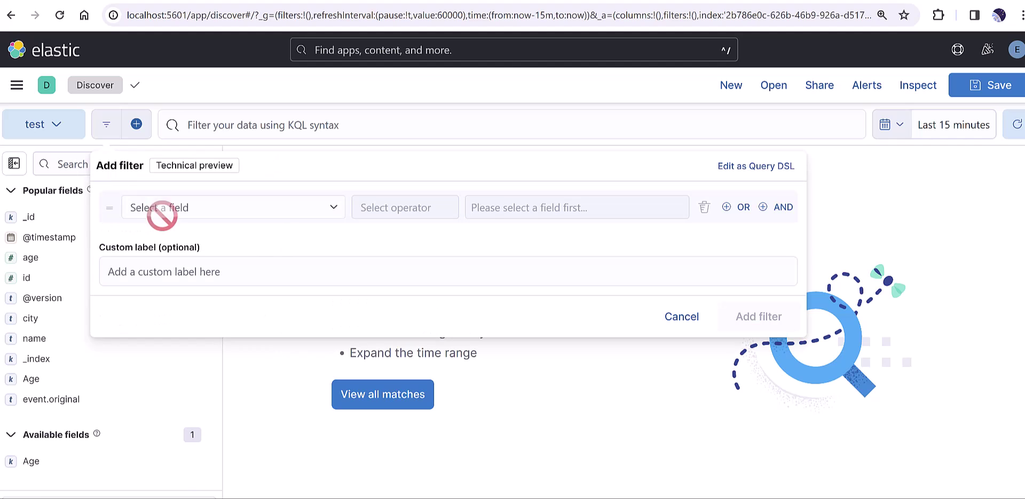
pyautogui.click(877, 190)
# Step: Open the Create data view form from the data view list
pyautogui.click(44, 124)
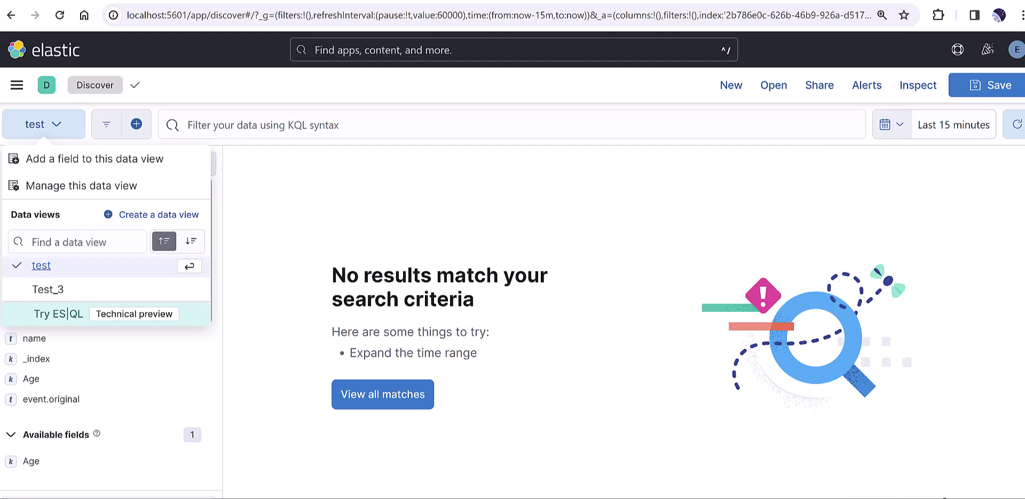
pyautogui.click(55, 130)
pyautogui.click(53, 131)
pyautogui.click(154, 215)
# Step: Save a data view named Test4 with the index pattern test4*
pyautogui.click(325, 196)
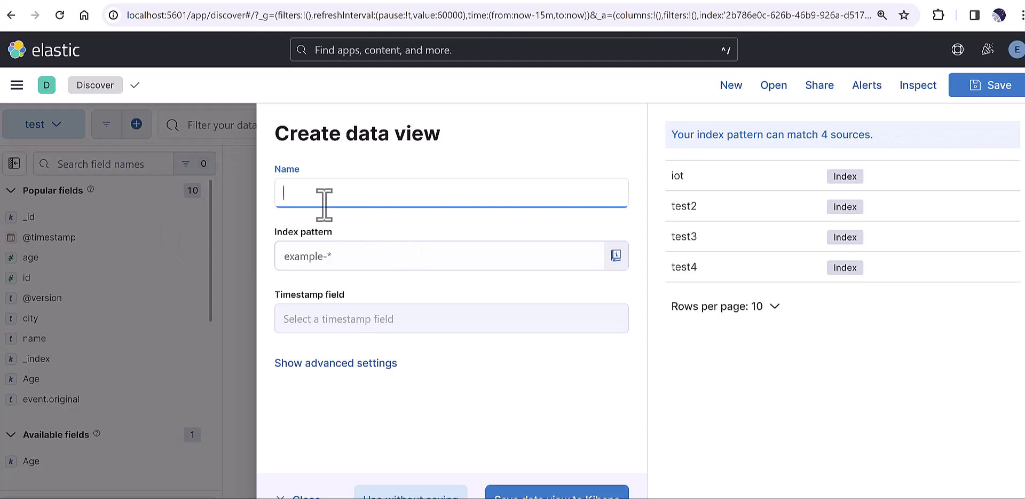
pyautogui.write('test')
pyautogui.press('BackSpace')
pyautogui.press('BackSpace')
pyautogui.press('BackSpace')
pyautogui.click(327, 255)
pyautogui.write('test4*')
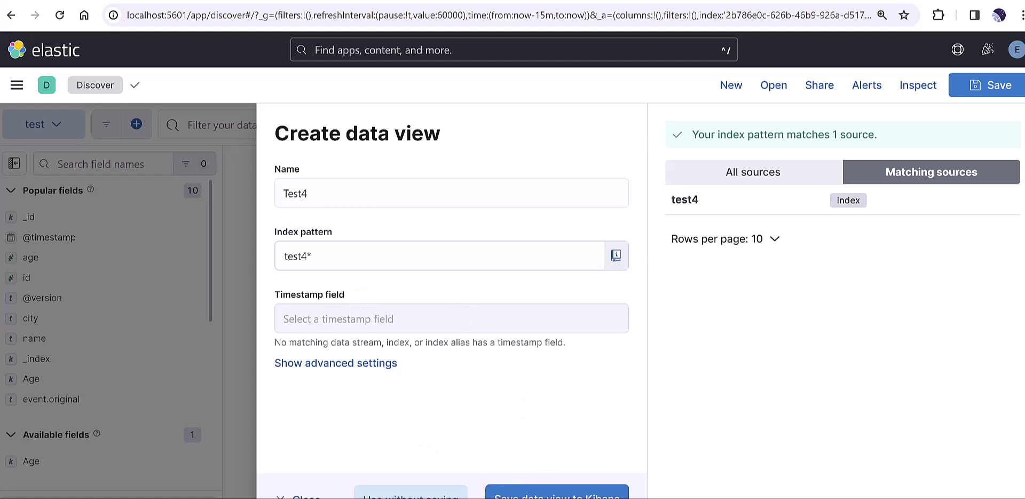
pyautogui.click(557, 492)
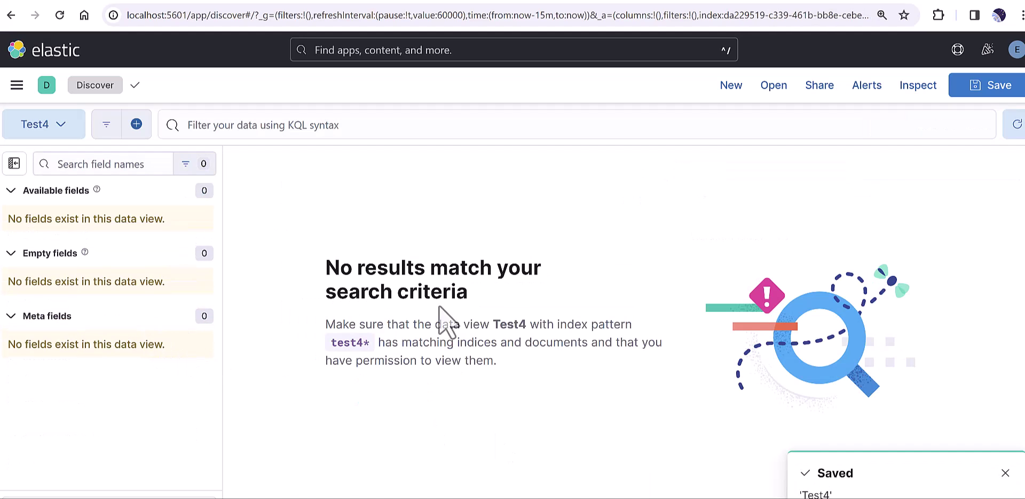
# Step: Resend the Andalusia JSON record from the Kafka producer and refresh Discover to show 1 hit
pyautogui.click(1014, 129)
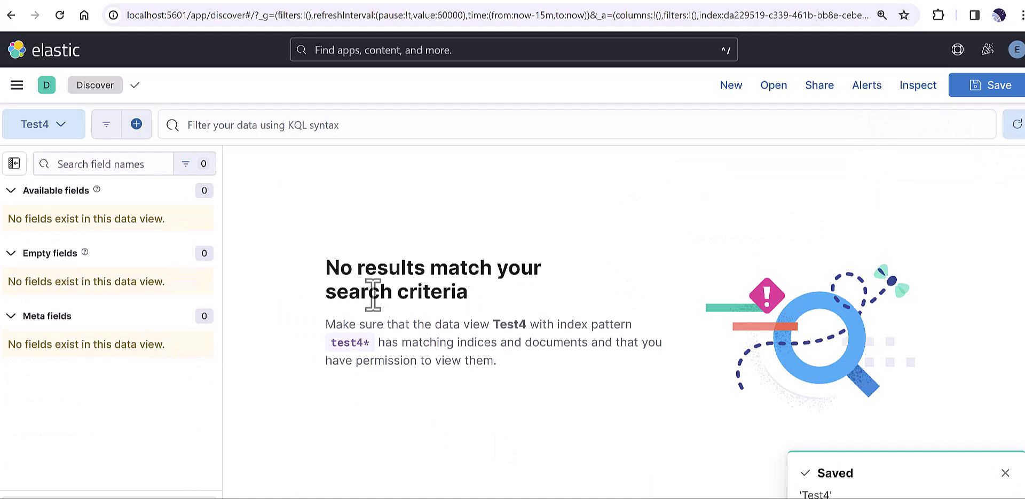
pyautogui.moveTo(505, 498)
pyautogui.click(451, 451)
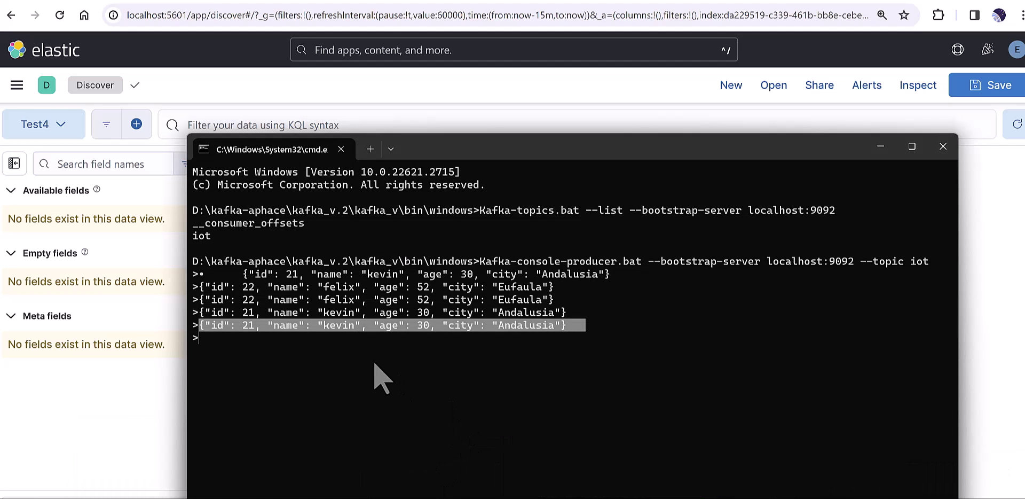
pyautogui.write('{"id": 21, "name": "kevin", "age": 30, "city": "Andalusia"}')
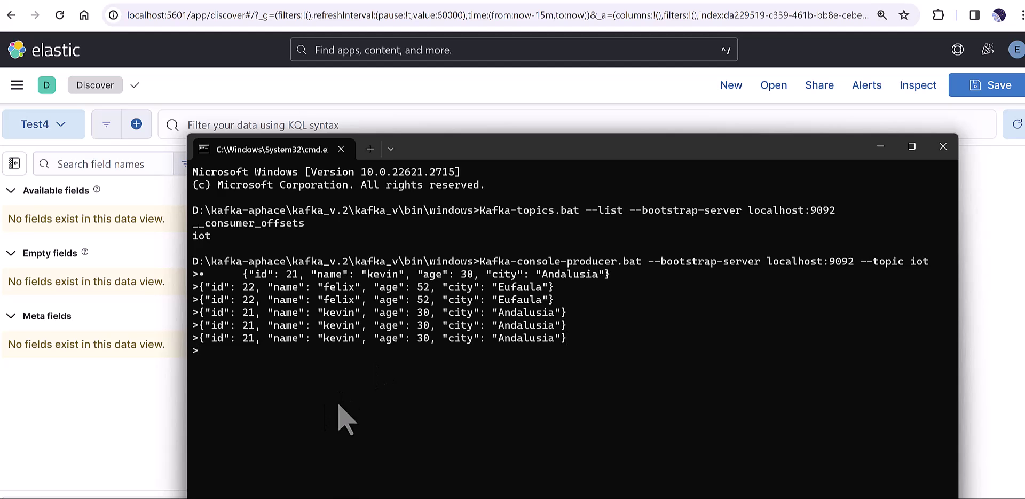
pyautogui.click(877, 147)
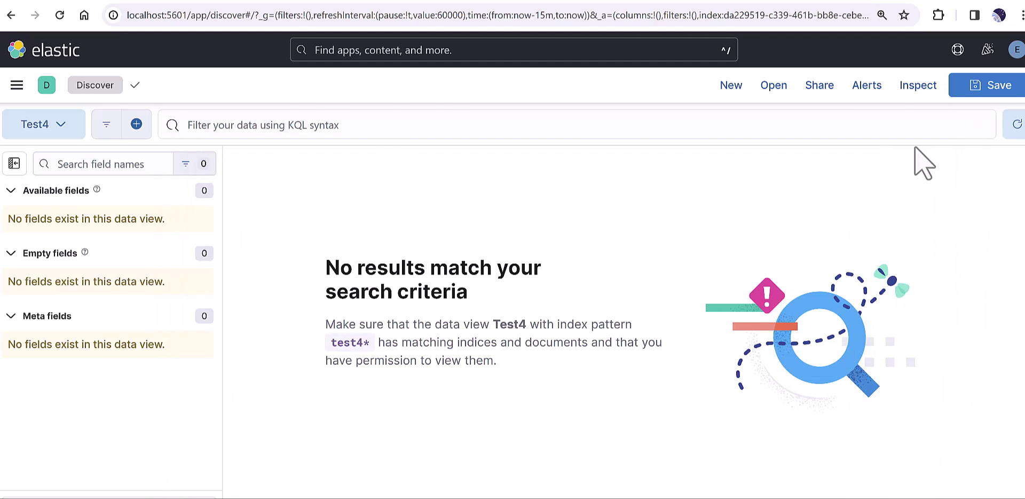
pyautogui.click(1016, 126)
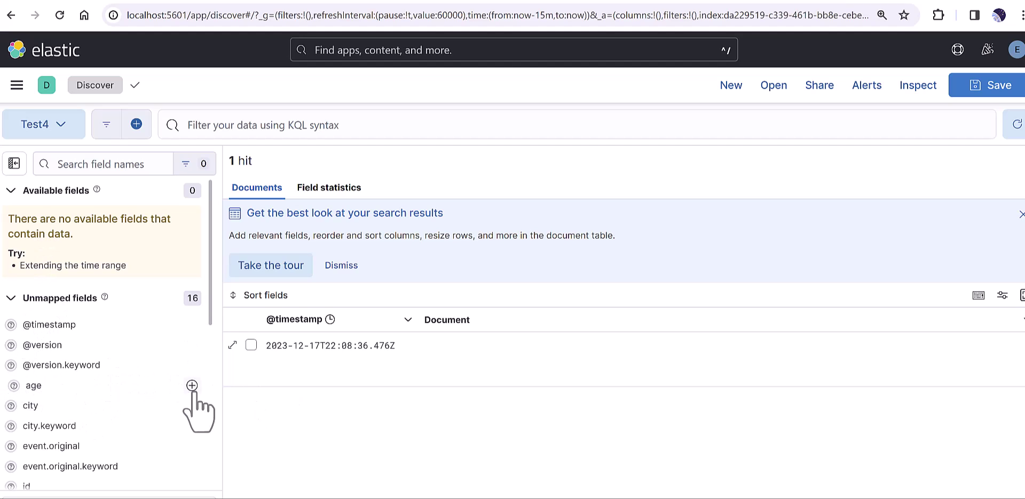
# Step: Add age, city, id, message, name, parsed_date and parsed_time as table columns
pyautogui.click(192, 385)
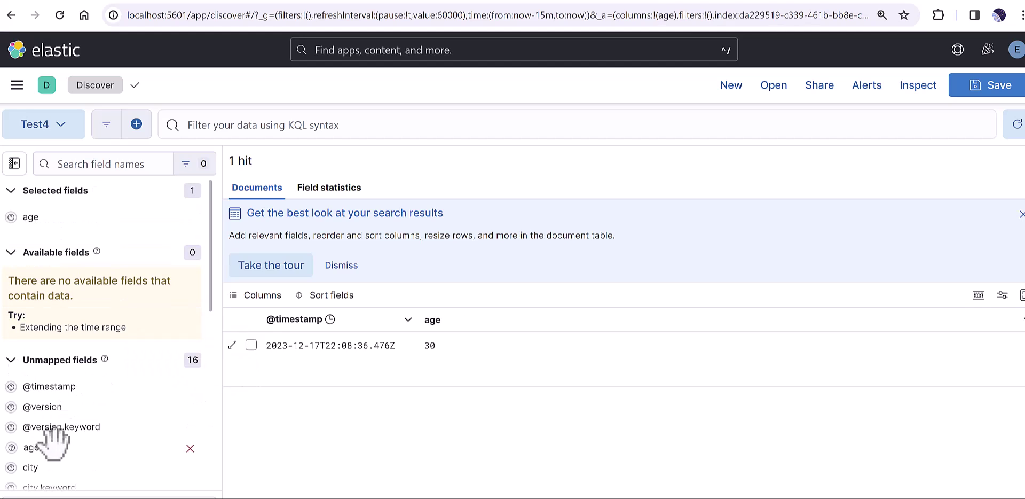
pyautogui.scroll(-1, 42, 417)
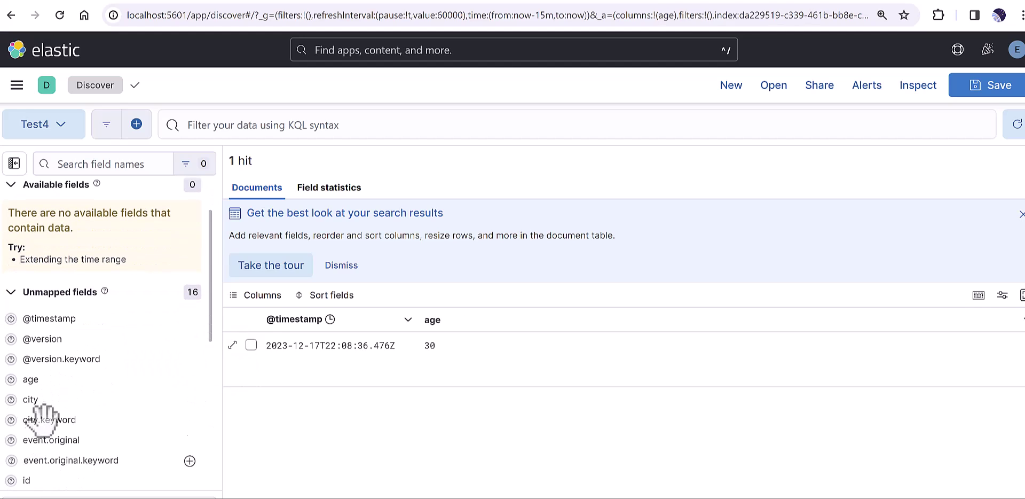
pyautogui.click(190, 399)
pyautogui.scroll(-2, 85, 417)
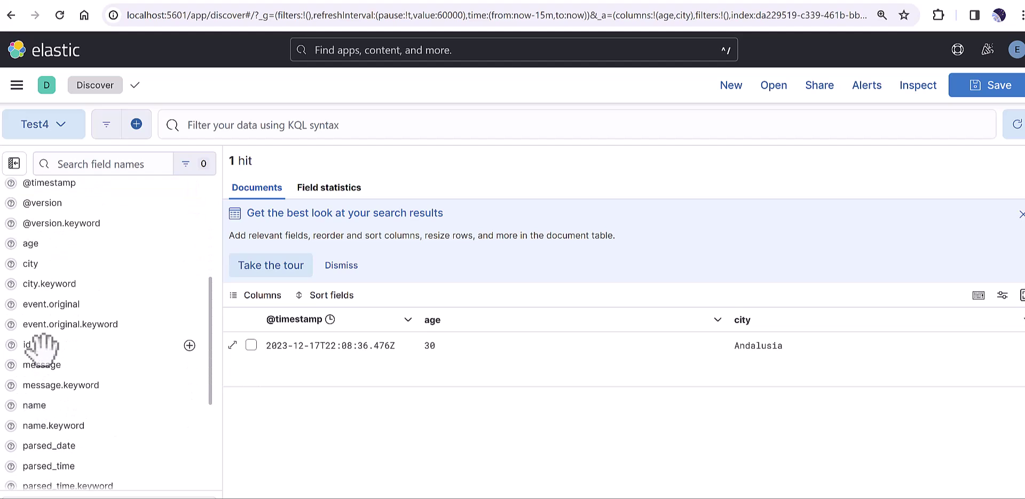
pyautogui.click(192, 344)
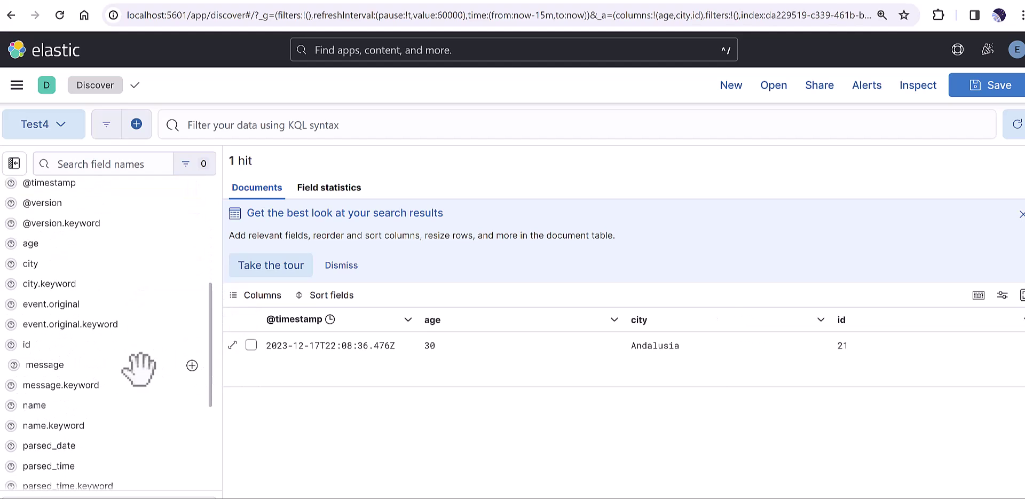
pyautogui.click(192, 365)
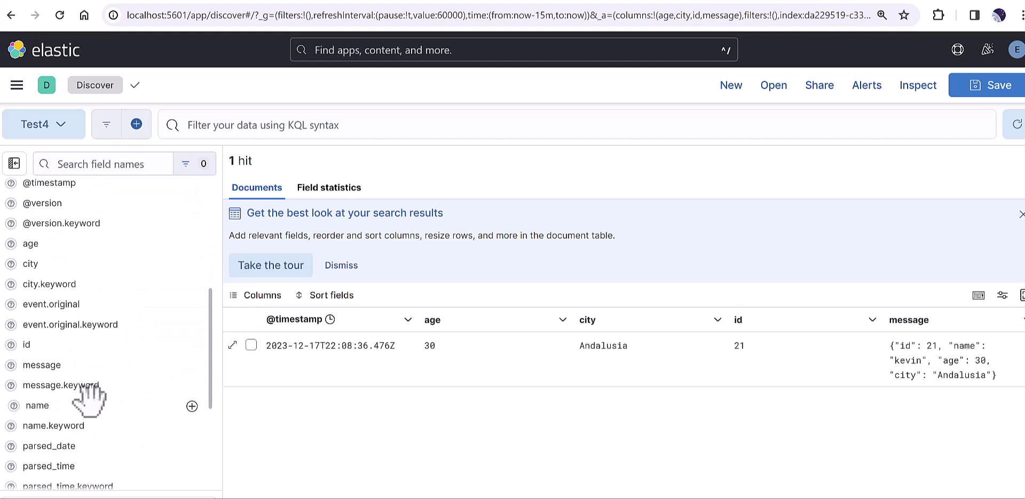
pyautogui.click(192, 406)
pyautogui.scroll(-2, 91, 395)
pyautogui.click(192, 310)
pyautogui.click(191, 332)
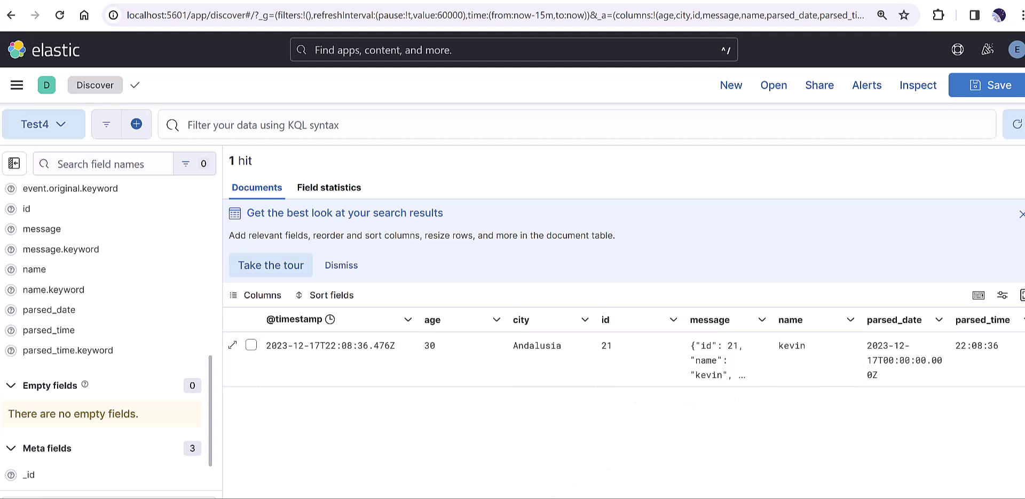
# Step: Produce an edited record with city NY and refresh Discover to see 2 hits
pyautogui.moveTo(507, 497)
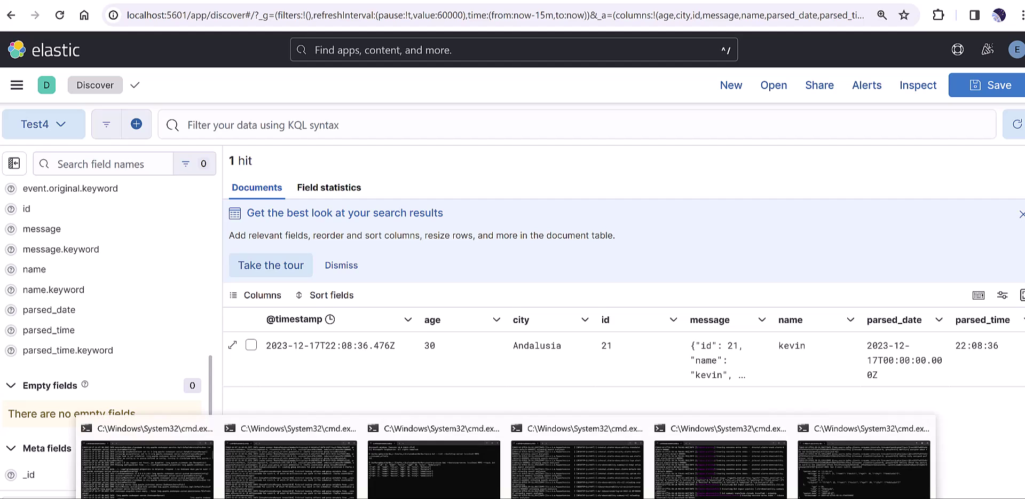
pyautogui.click(455, 494)
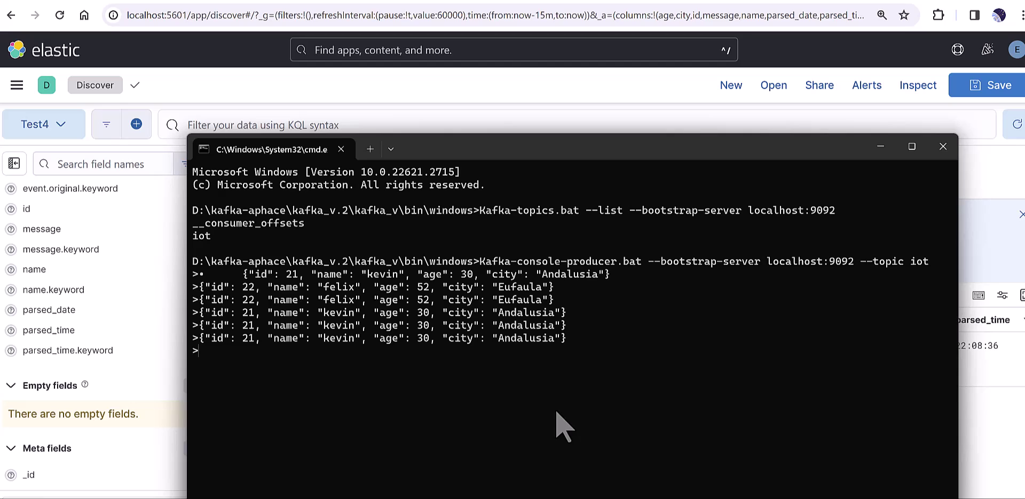
pyautogui.write('{"id": 21, "name": "kevin", "age": 30, "city": "Andalusia"}')
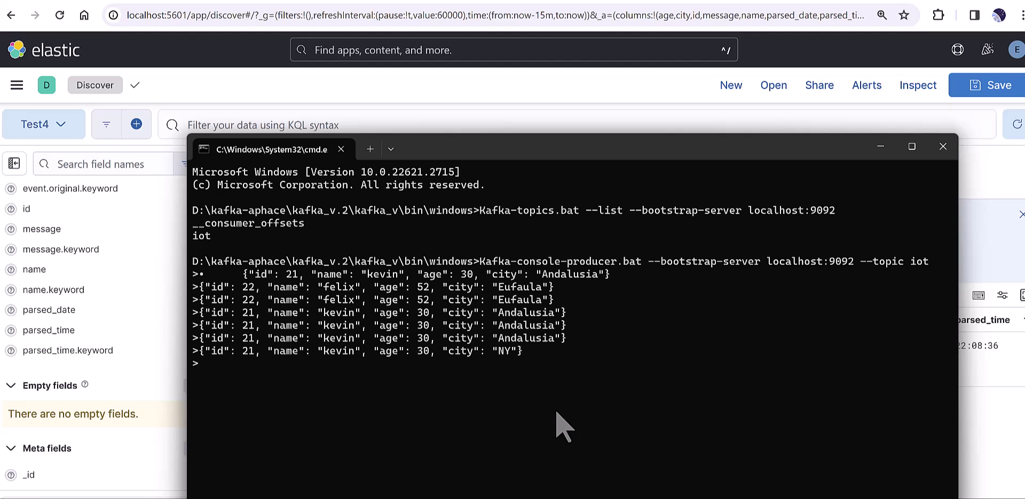
pyautogui.click(564, 119)
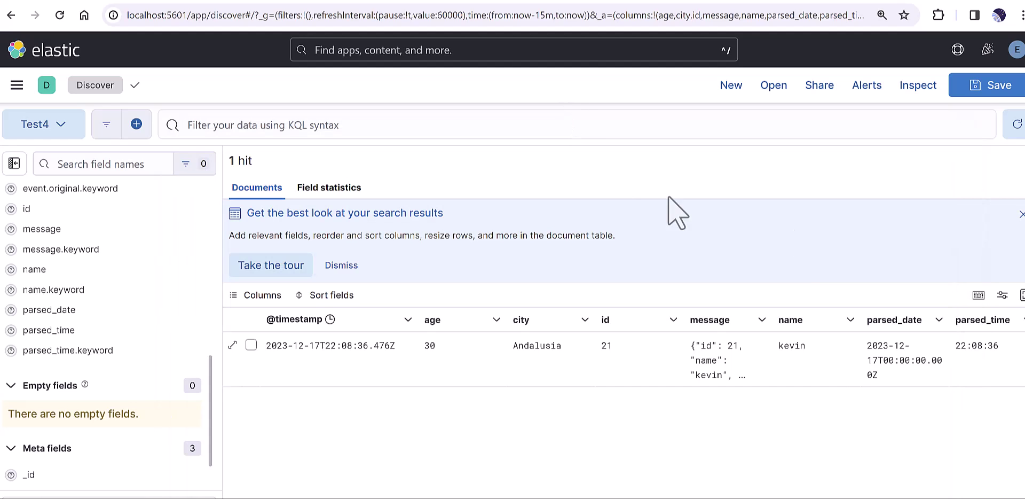
pyautogui.click(1016, 127)
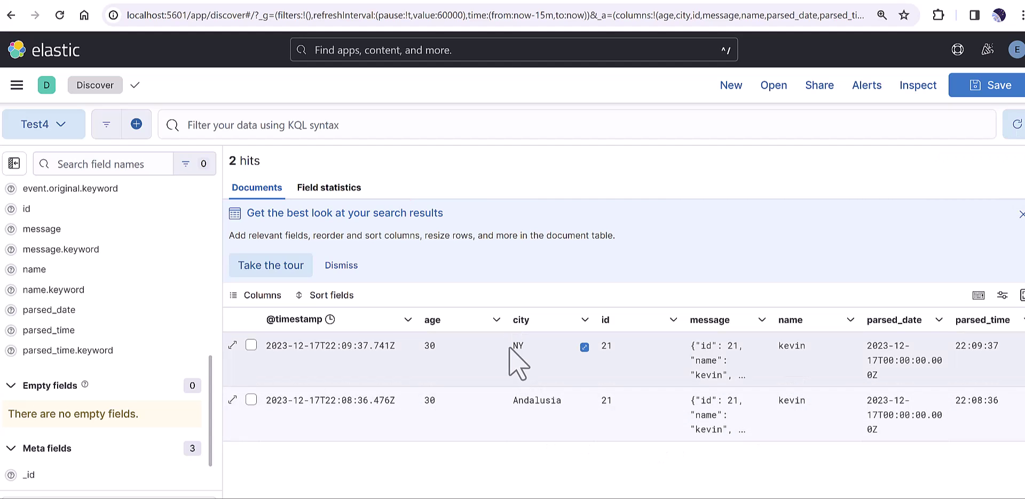
pyautogui.click(531, 348)
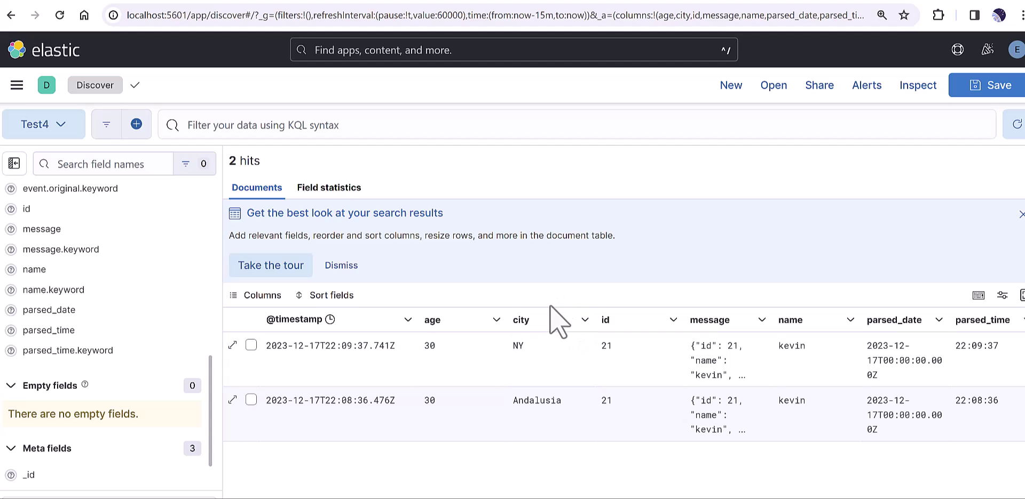
# Step: Send a record renamed to Jenny with city LA and refresh Discover to show 3 hits
pyautogui.moveTo(505, 498)
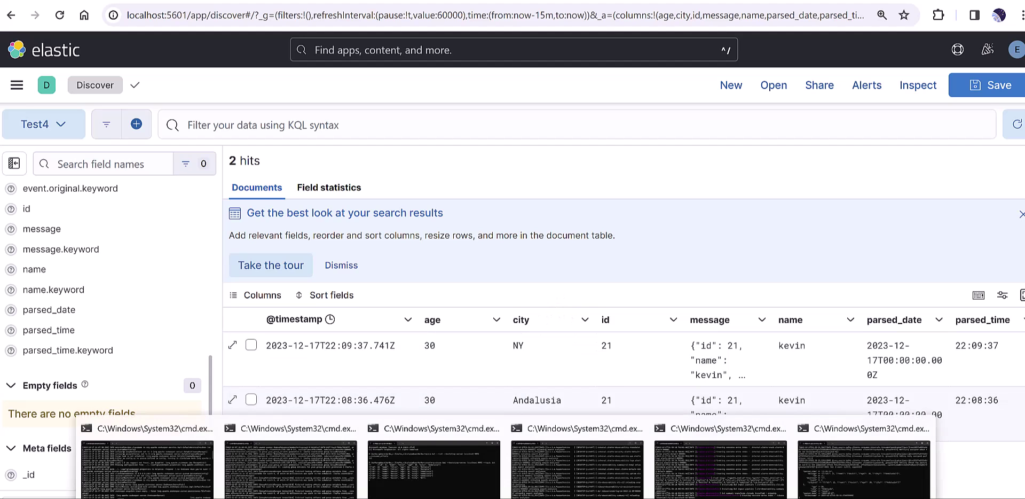
pyautogui.click(454, 486)
pyautogui.press('Up')
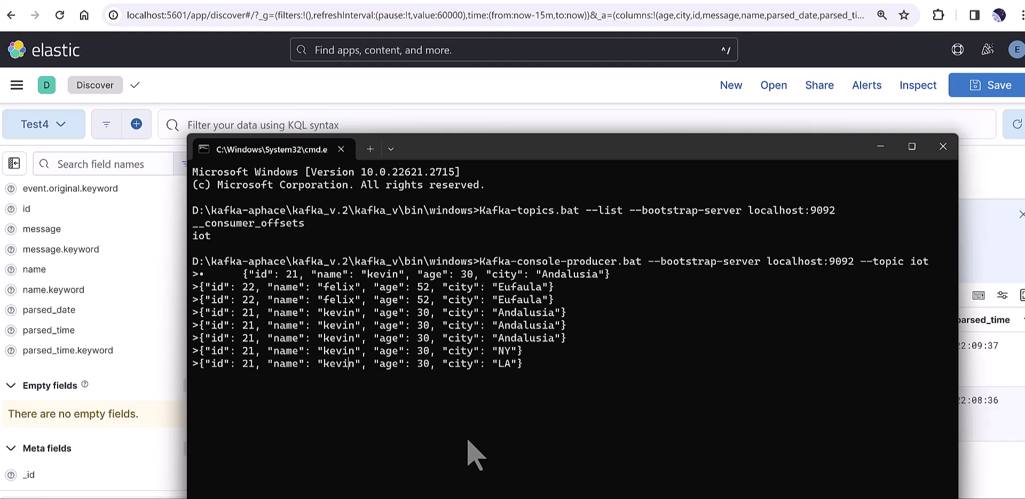
pyautogui.press('BackSpace')
pyautogui.press('BackSpace')
pyautogui.press('BackSpace')
pyautogui.press('BackSpace')
pyautogui.press('BackSpace')
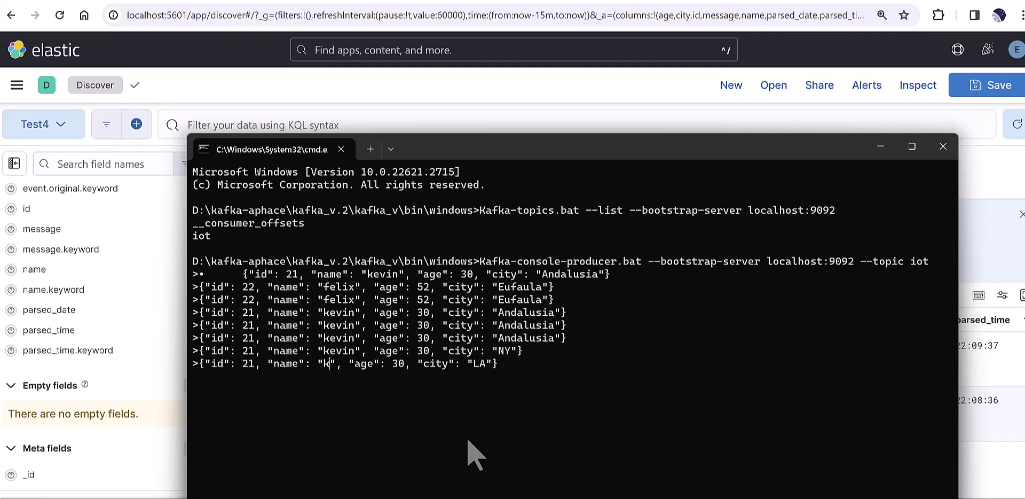
pyautogui.write('Jenny')
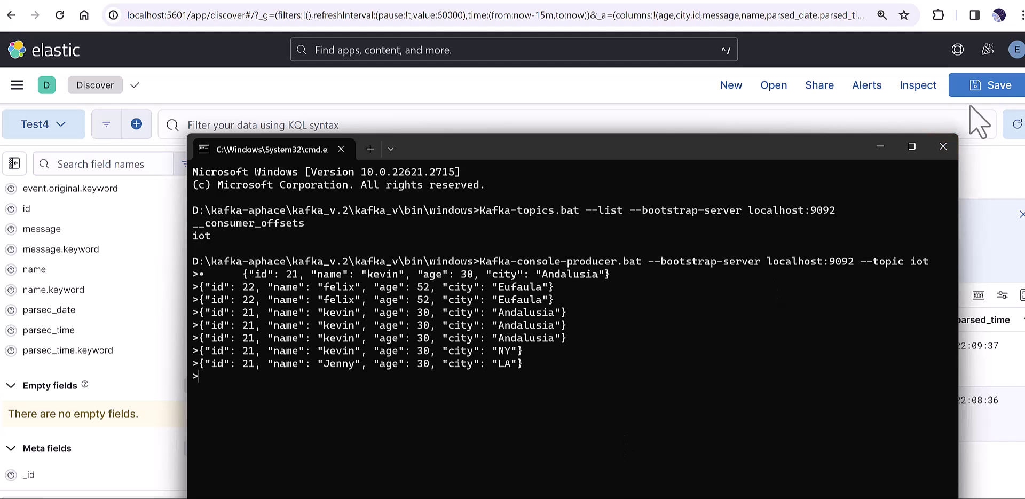
pyautogui.click(880, 147)
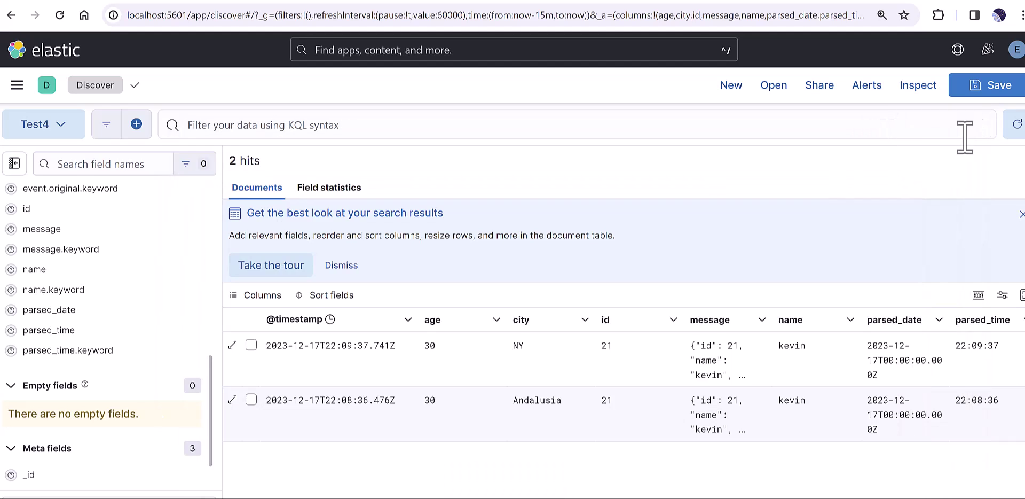
pyautogui.click(1016, 126)
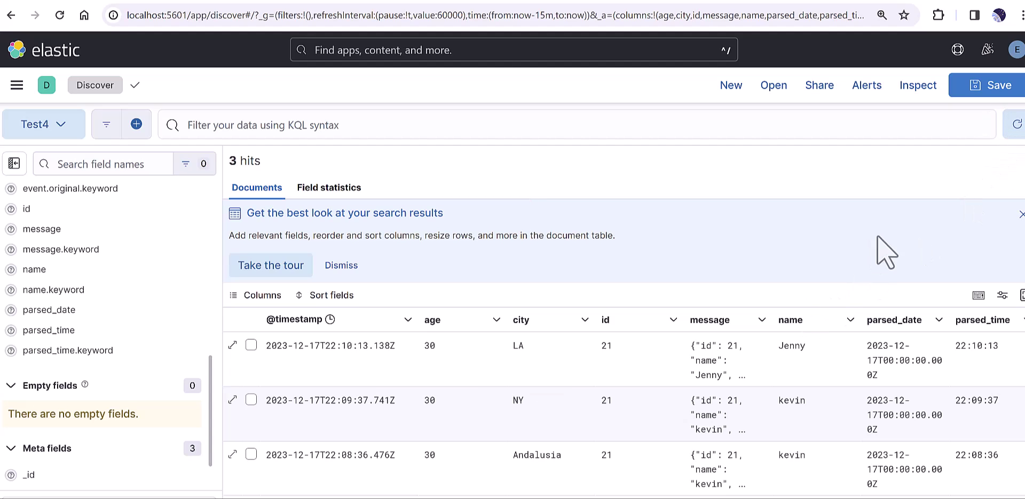
pyautogui.click(785, 355)
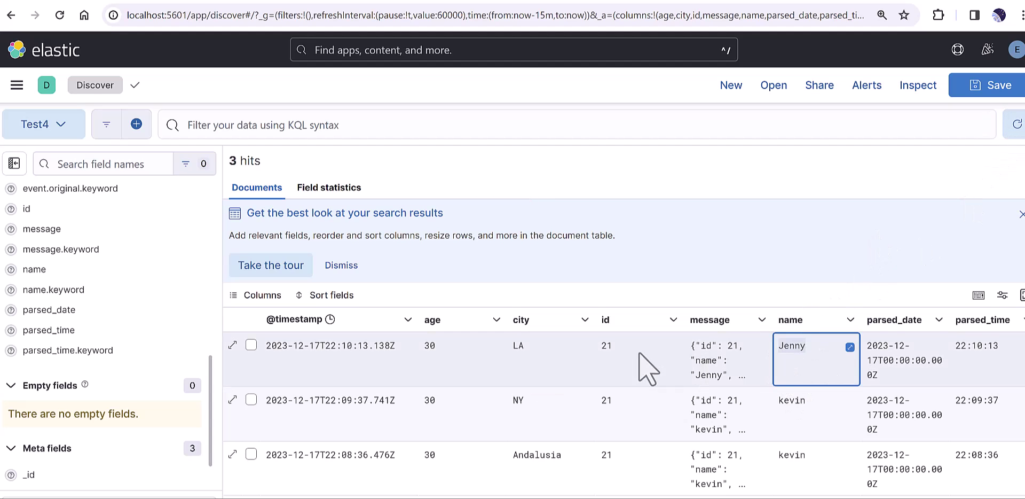
pyautogui.click(516, 353)
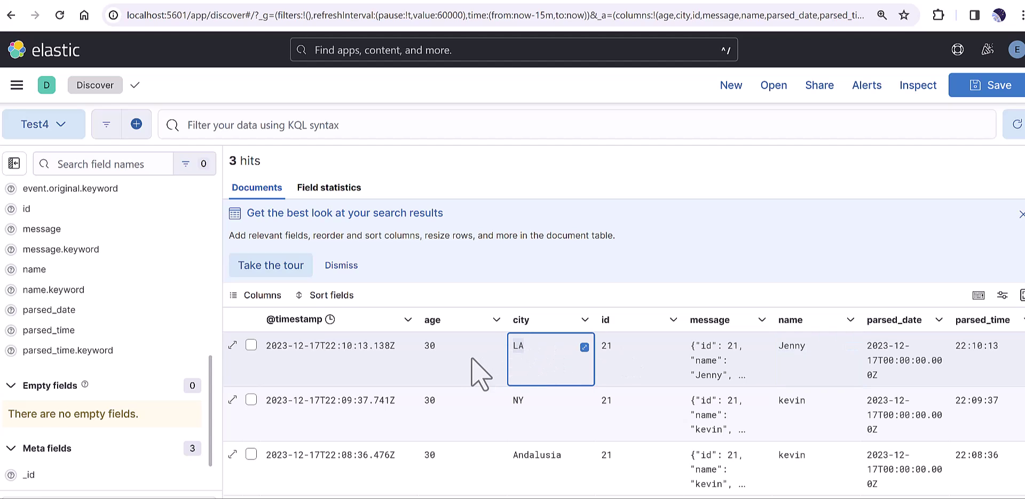
pyautogui.click(436, 346)
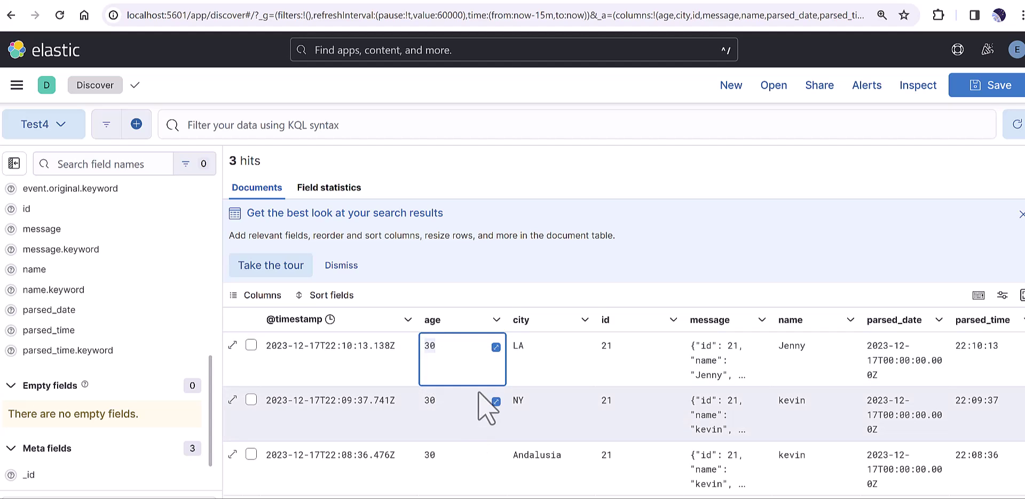
pyautogui.click(470, 294)
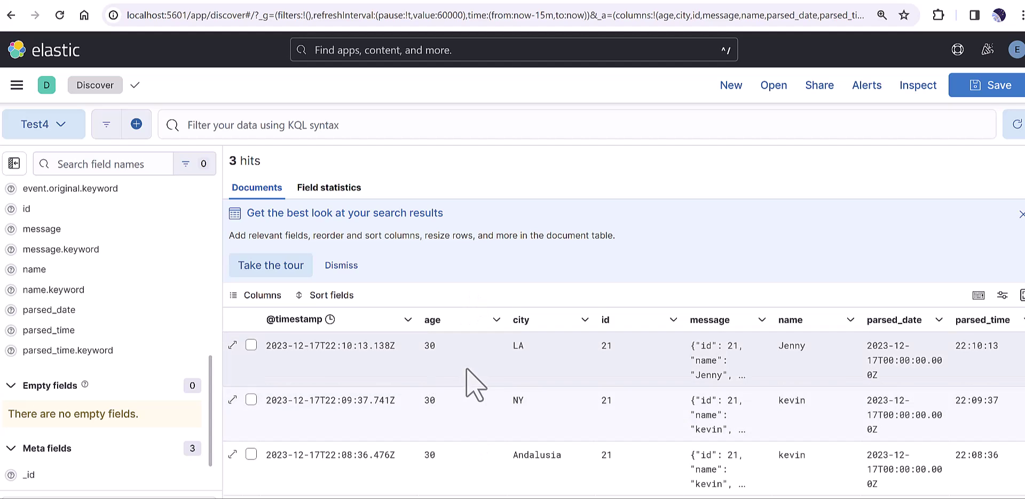